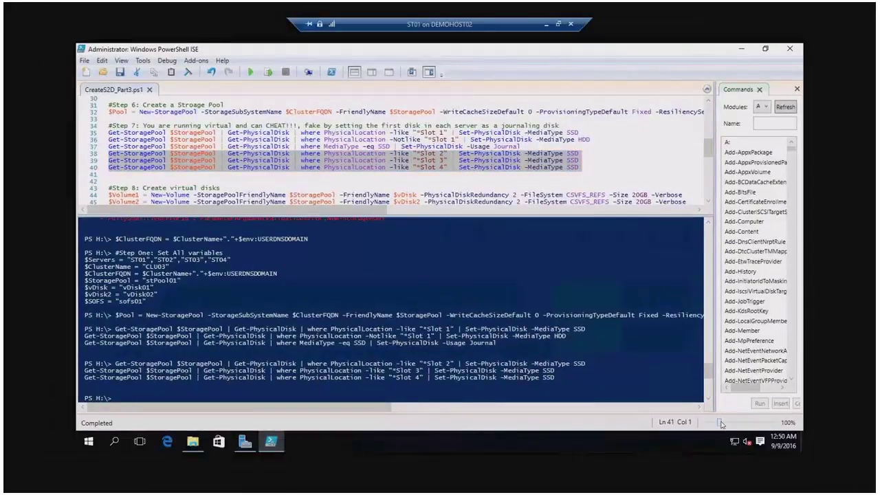
Enlarge the script text to 135% and make the script pane taller, with the beginning of the script in view
{"action": "left_click_drag", "start_coordinate": [721, 425], "coordinate": [727, 423]}
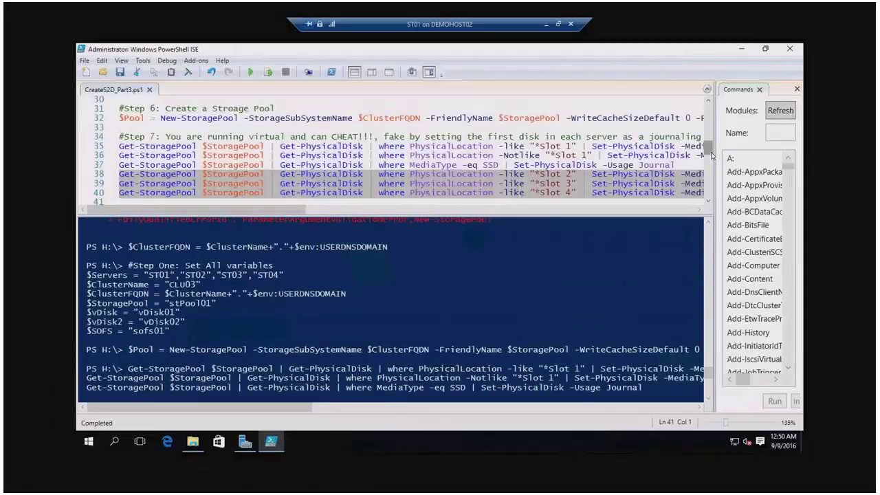
{"action": "scroll", "coordinate": [713, 155], "scroll_direction": "up", "scroll_amount": 10}
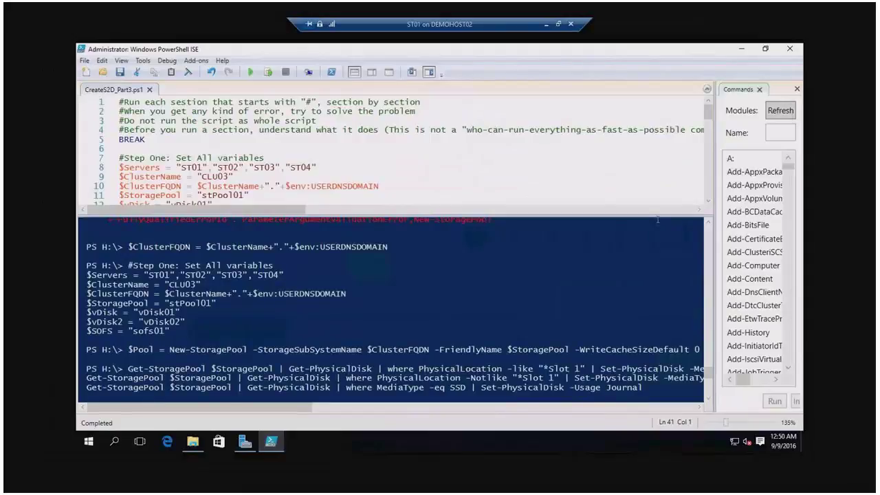
{"action": "left_click_drag", "start_coordinate": [658, 219], "coordinate": [654, 262]}
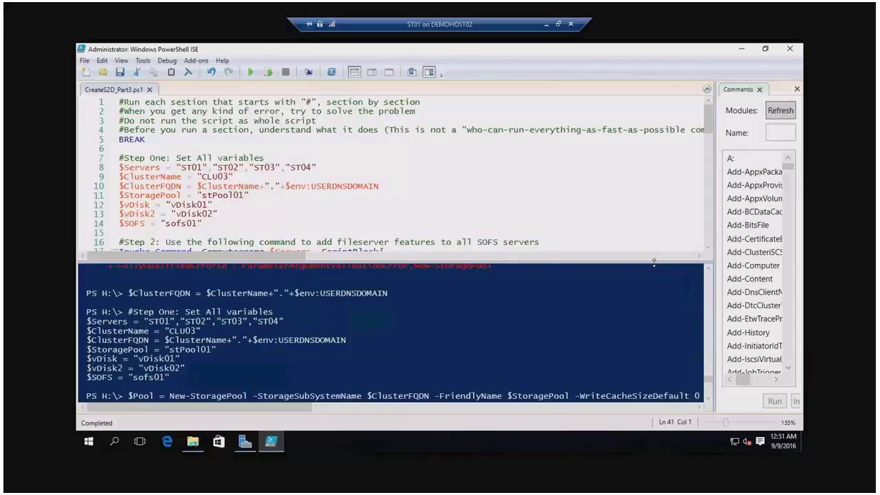
{"action": "left_click_drag", "start_coordinate": [654, 262], "coordinate": [654, 278]}
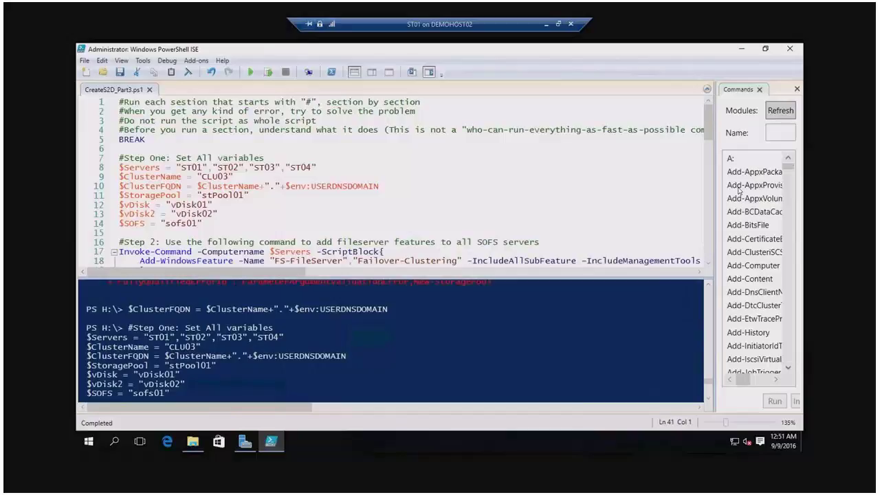
Examine the script's commands from the variables through cluster creation, Enable-ClusterS2D, the storage pool, disk media types and virtual disks
{"action": "left_click_drag", "start_coordinate": [709, 131], "coordinate": [713, 148]}
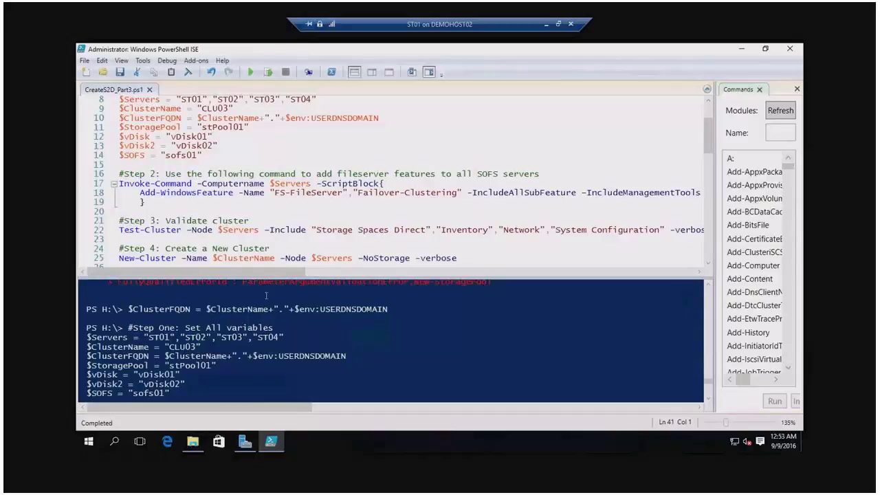
{"action": "mouse_move", "coordinate": [171, 273]}
{"action": "left_mouse_down"}
{"action": "mouse_move", "coordinate": [193, 272]}
{"action": "mouse_move", "coordinate": [172, 279]}
{"action": "left_mouse_up"}
{"action": "left_click_drag", "start_coordinate": [712, 129], "coordinate": [713, 155]}
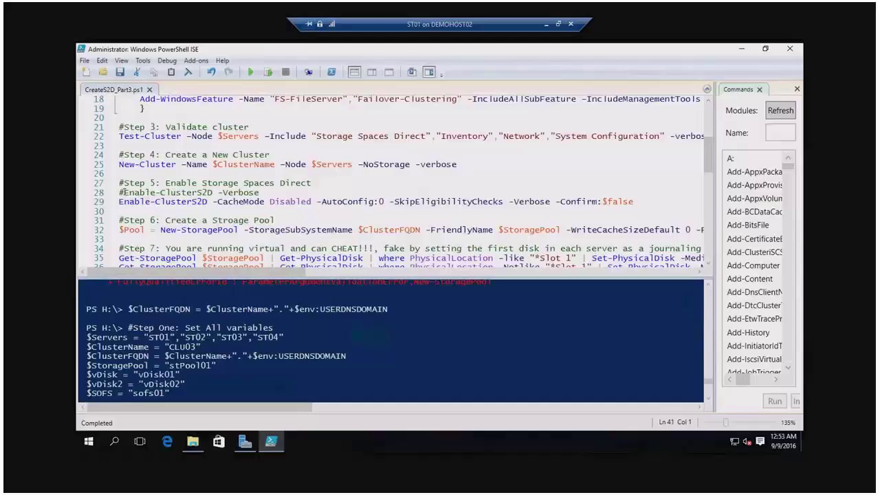
{"action": "left_click_drag", "start_coordinate": [123, 192], "coordinate": [262, 193]}
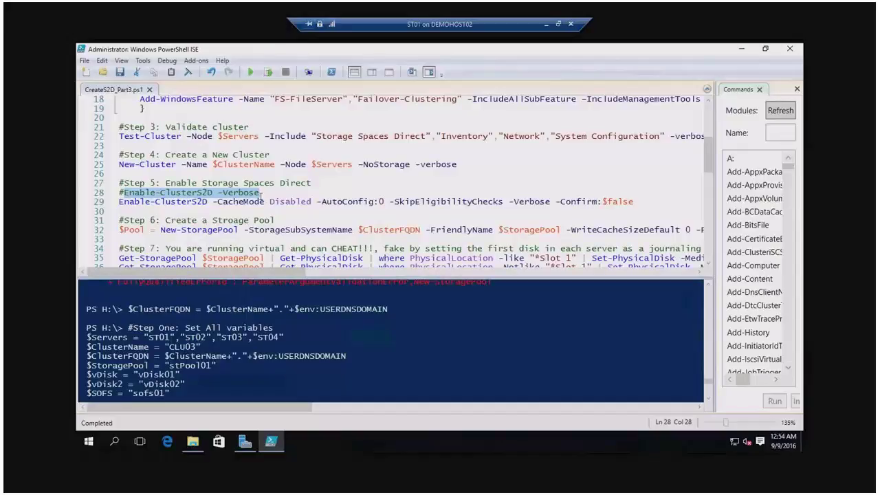
{"action": "left_click", "coordinate": [120, 202]}
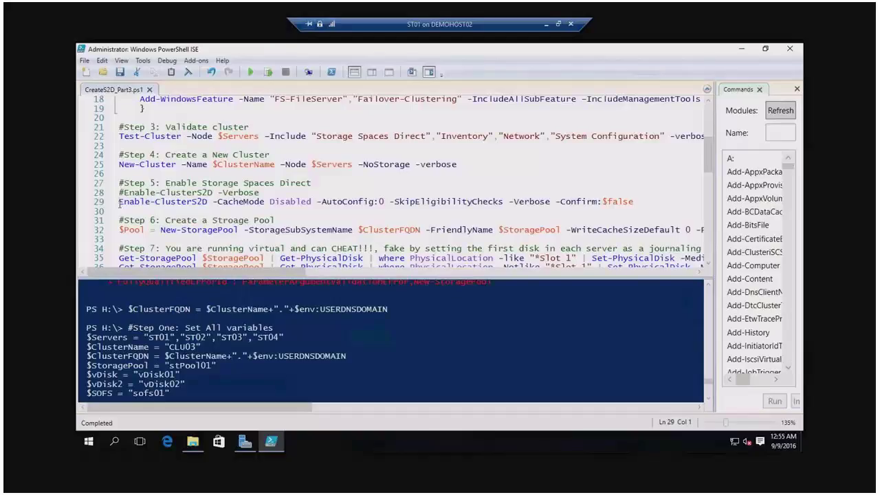
{"action": "left_click", "coordinate": [187, 230]}
{"action": "scroll", "coordinate": [707, 174], "scroll_direction": "down", "scroll_amount": 2}
{"action": "scroll", "coordinate": [705, 169], "scroll_direction": "down", "scroll_amount": 1}
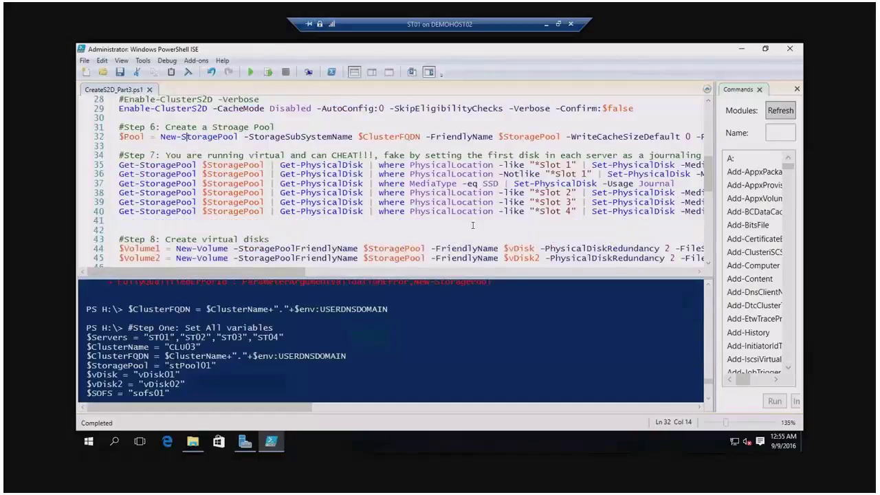
{"action": "left_click_drag", "start_coordinate": [269, 275], "coordinate": [315, 276]}
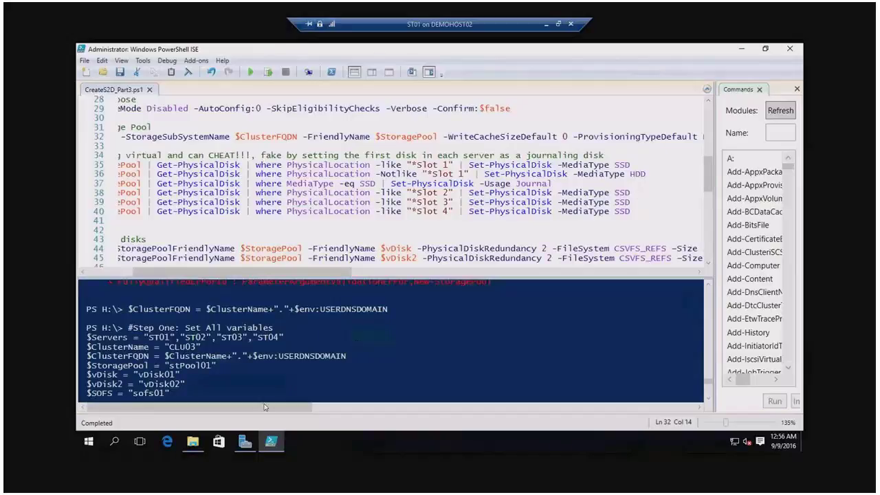
Switch to Server Manager and open Failover Cluster Manager
{"action": "left_click", "coordinate": [245, 442]}
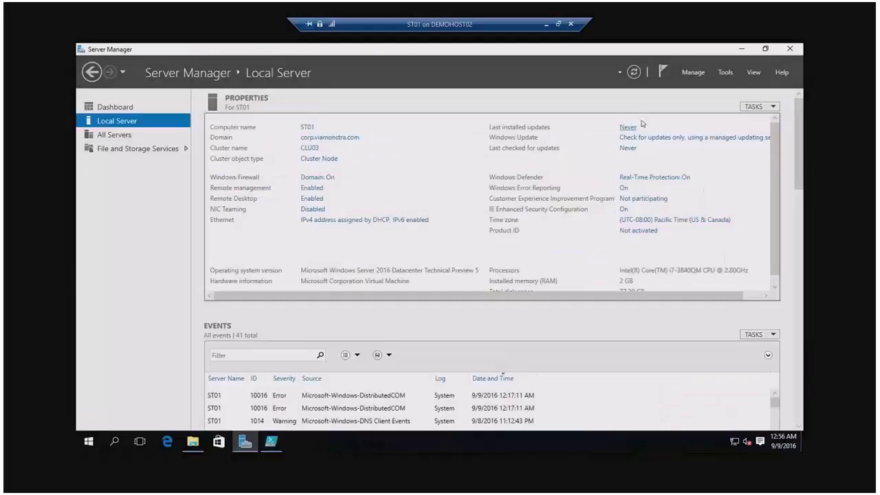
{"action": "left_click", "coordinate": [725, 72]}
{"action": "left_click", "coordinate": [719, 159]}
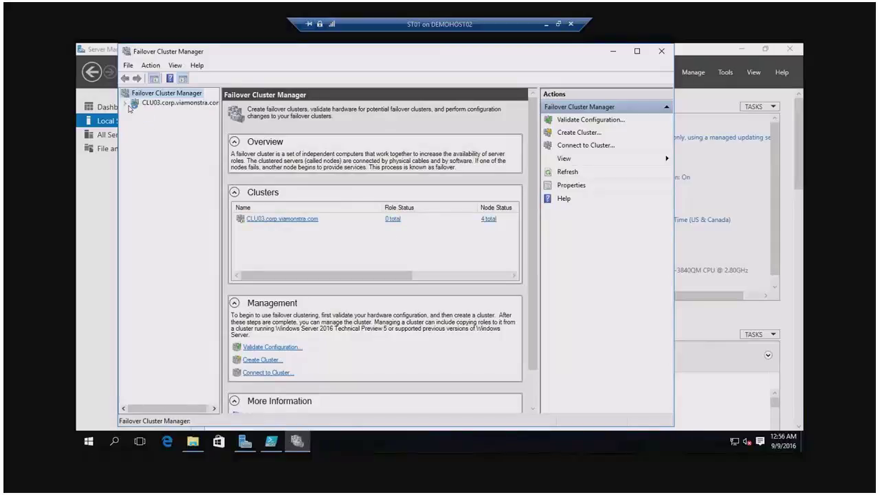
Examine the roles, nodes and networks of the CLU03 cluster
{"action": "left_click", "coordinate": [125, 103]}
{"action": "left_click", "coordinate": [160, 113]}
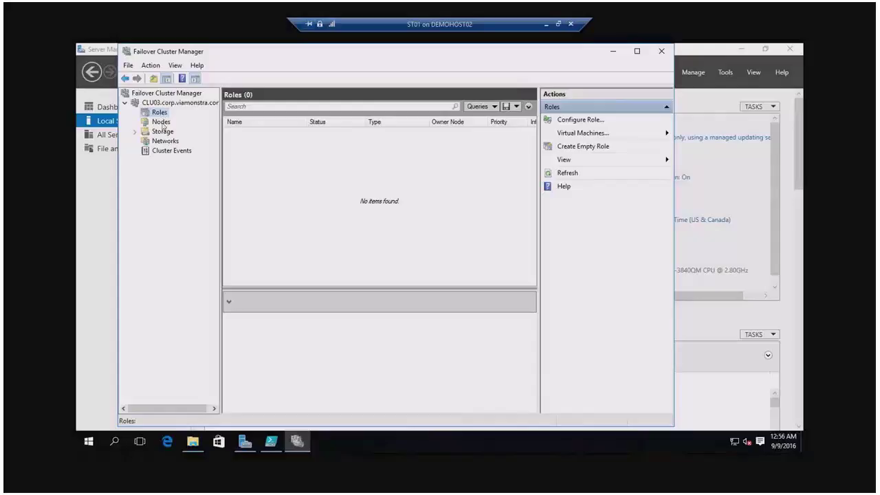
{"action": "left_click", "coordinate": [163, 124]}
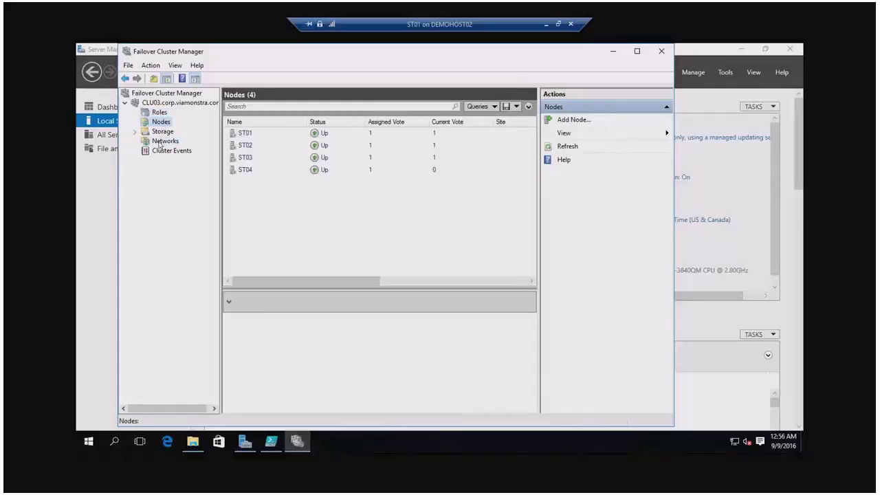
{"action": "left_click", "coordinate": [164, 141]}
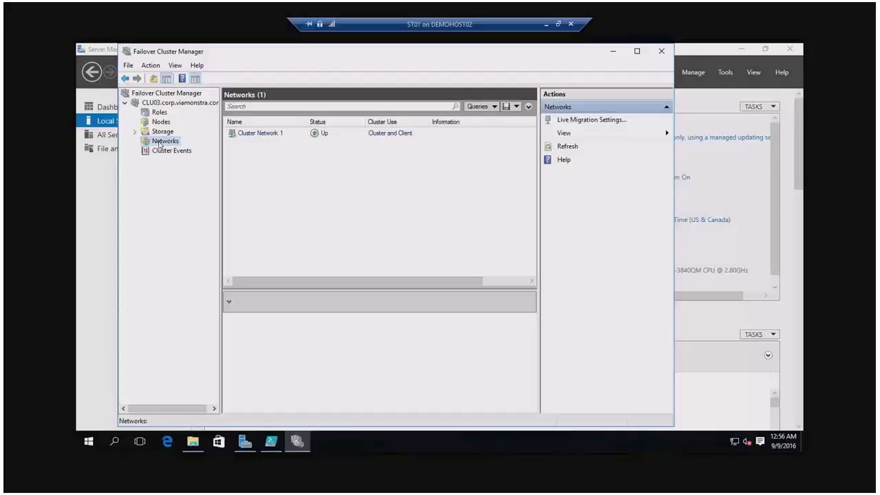
Examine the cluster's storage pools and enclosures, widening the list and enlarging the details of the first enclosure
{"action": "left_click", "coordinate": [135, 131]}
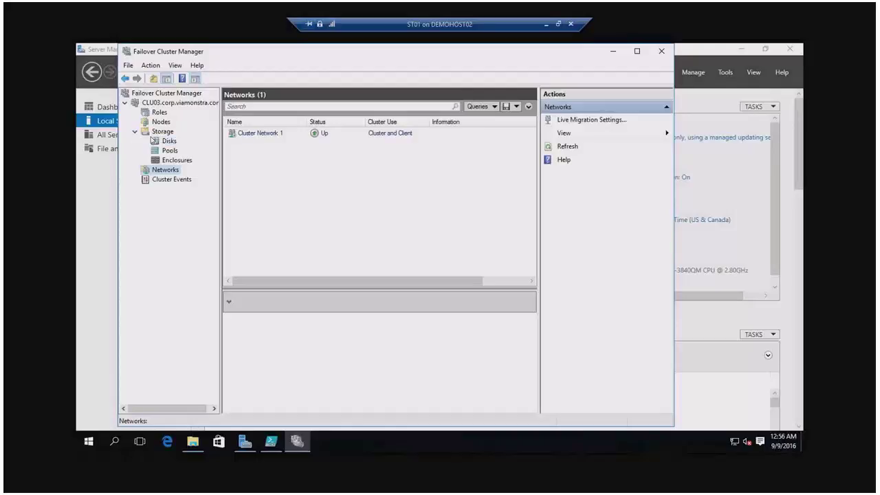
{"action": "left_click", "coordinate": [167, 151]}
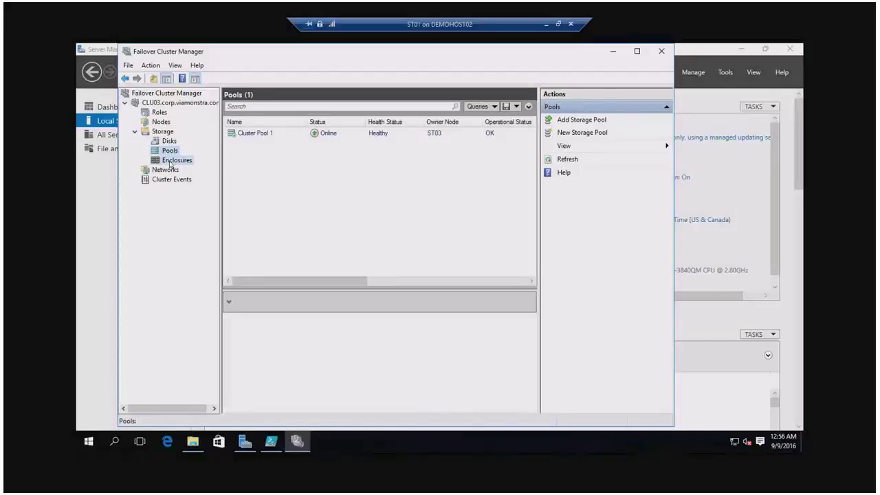
{"action": "left_click", "coordinate": [170, 161]}
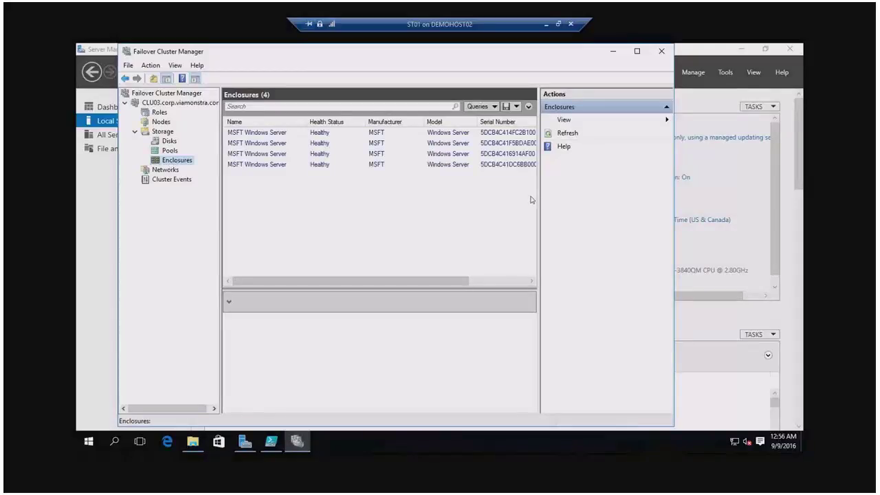
{"action": "left_click_drag", "start_coordinate": [540, 200], "coordinate": [603, 216]}
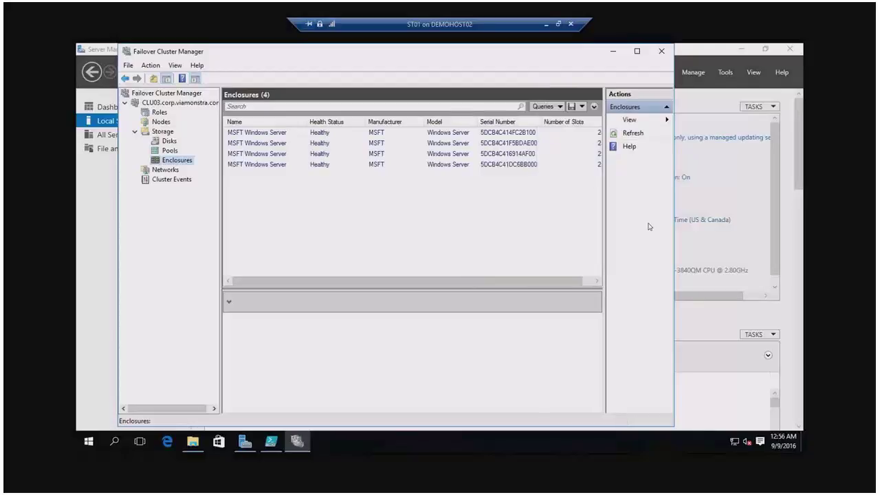
{"action": "left_click_drag", "start_coordinate": [674, 221], "coordinate": [728, 230]}
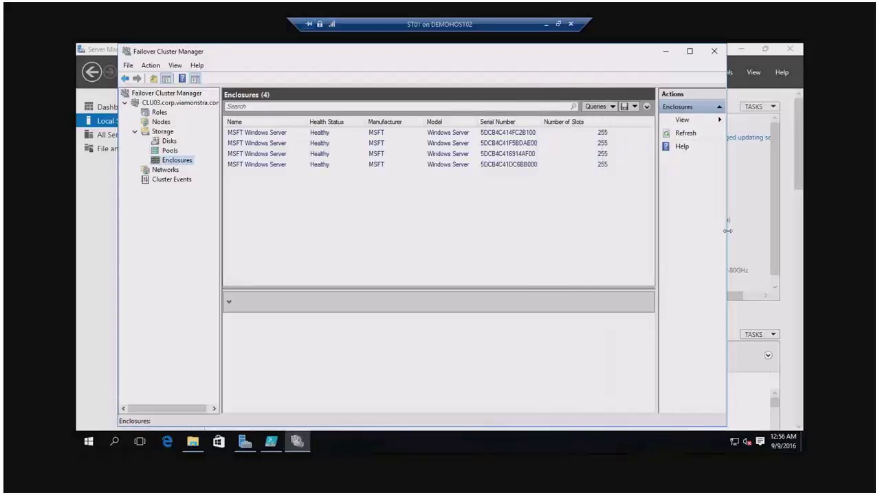
{"action": "left_click", "coordinate": [280, 133]}
{"action": "left_click_drag", "start_coordinate": [344, 290], "coordinate": [361, 213]}
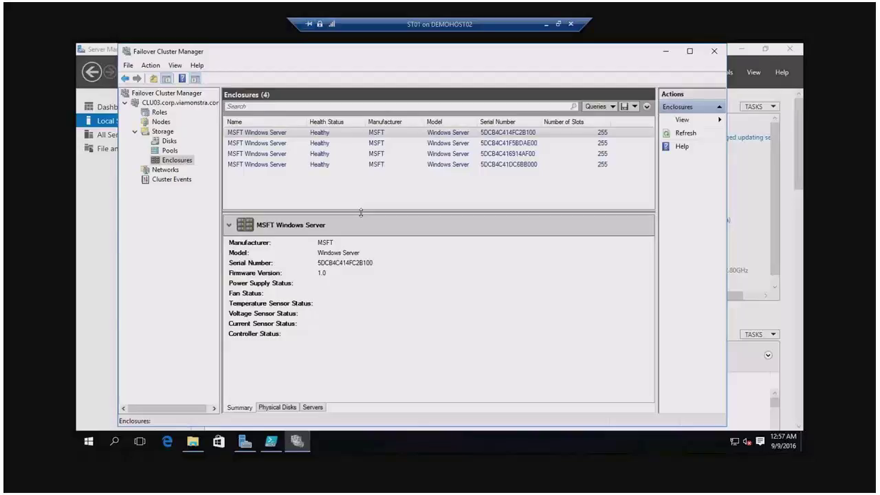
Start a new virtual disk from Cluster Pool 1, using the storage pool stPool01
{"action": "left_click", "coordinate": [171, 151]}
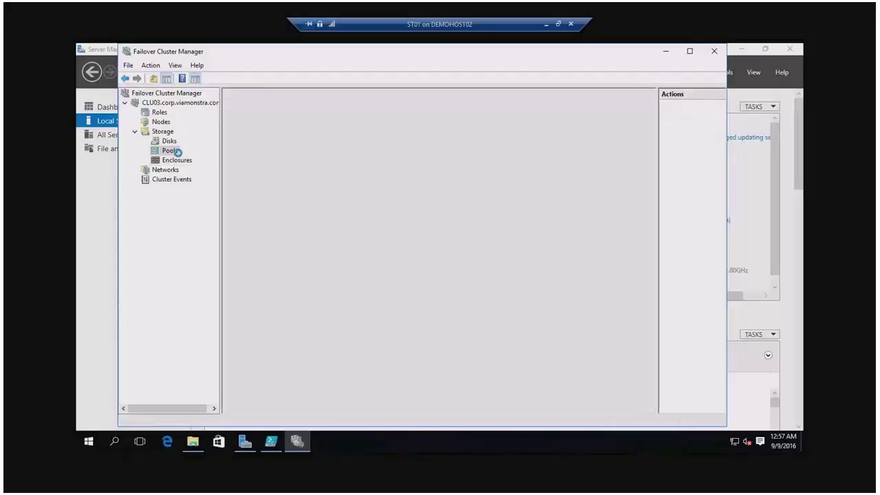
{"action": "left_click", "coordinate": [383, 137]}
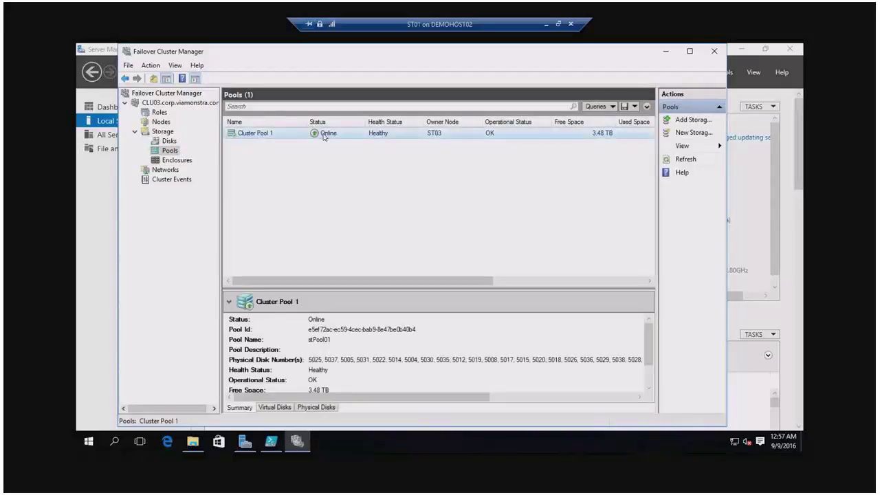
{"action": "left_click", "coordinate": [696, 279]}
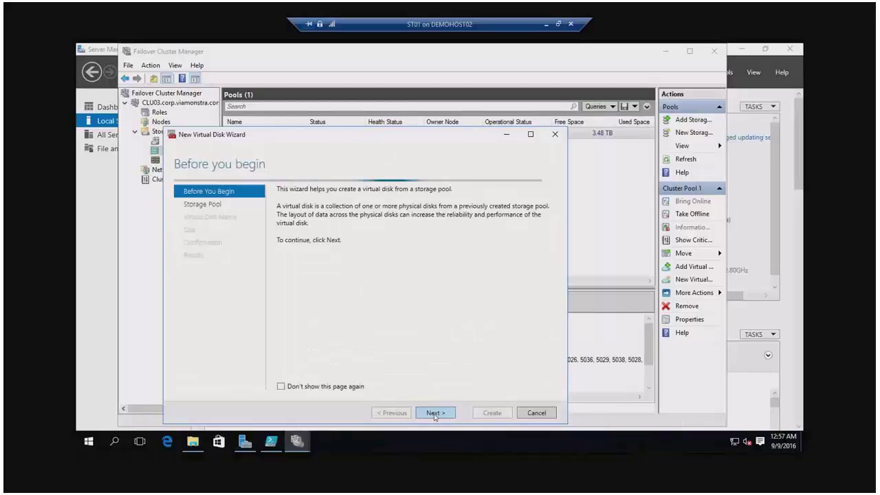
{"action": "left_click", "coordinate": [434, 414]}
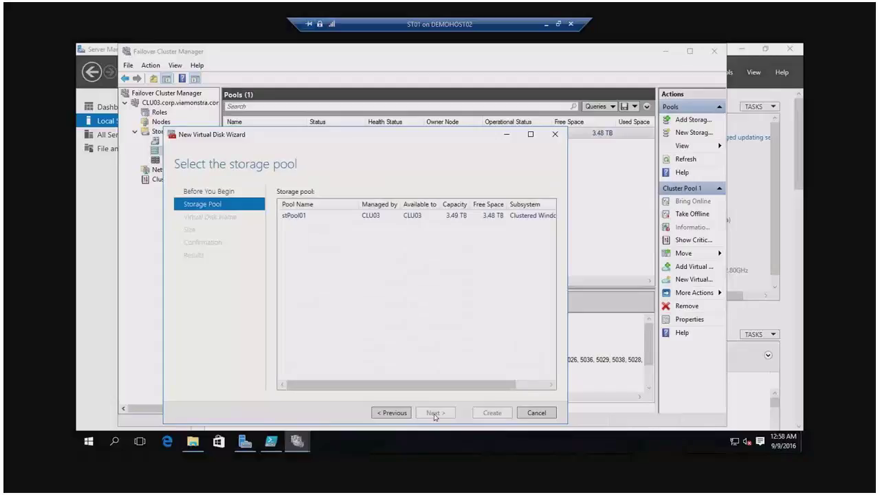
{"action": "left_click", "coordinate": [305, 220]}
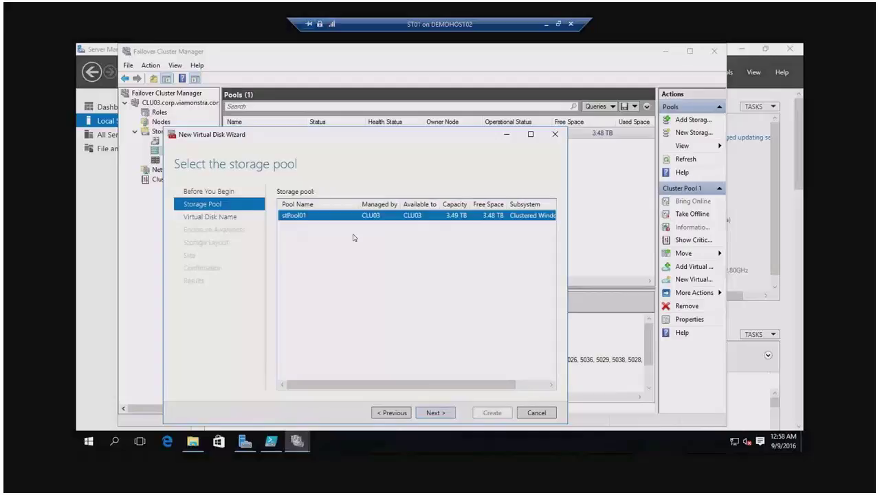
{"action": "left_click", "coordinate": [435, 413]}
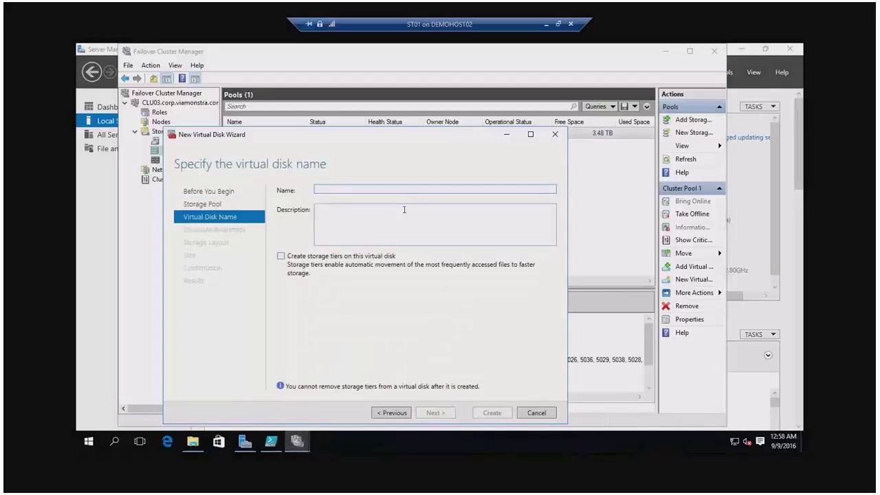
Name the virtual disk stpool01 and enable creating storage tiers on it
{"action": "type", "text": "stpool01"}
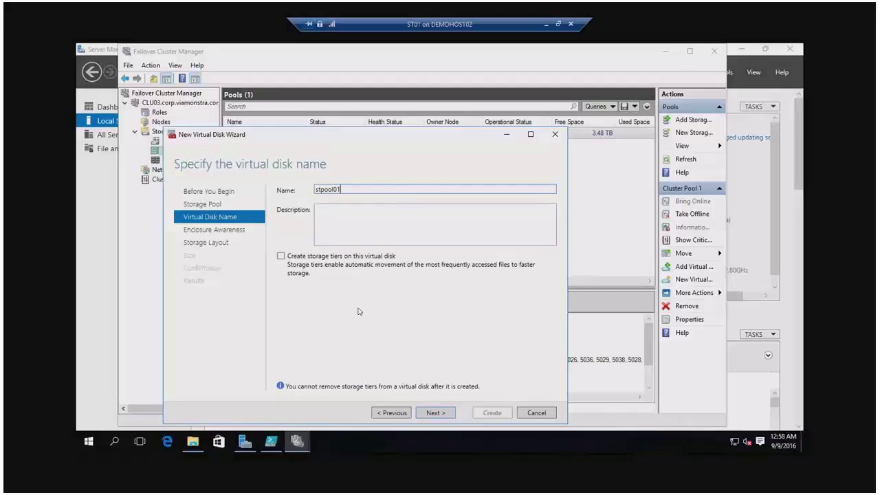
{"action": "left_click", "coordinate": [281, 256]}
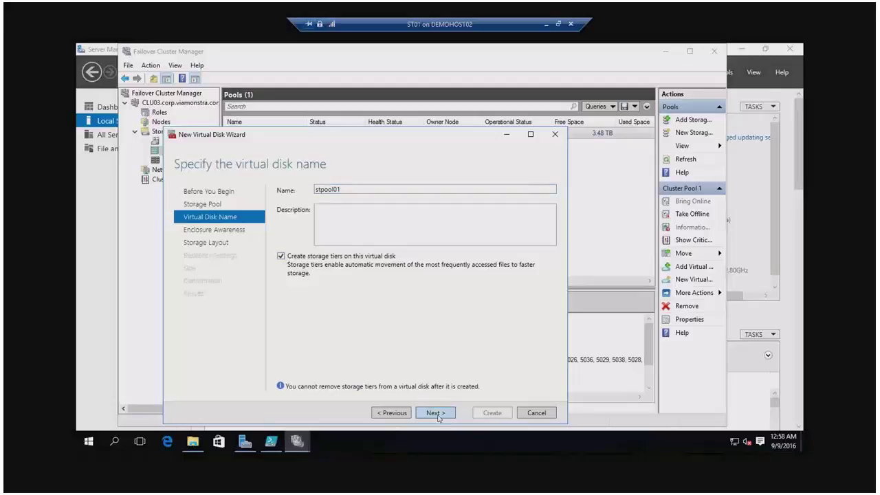
{"action": "left_click", "coordinate": [438, 415]}
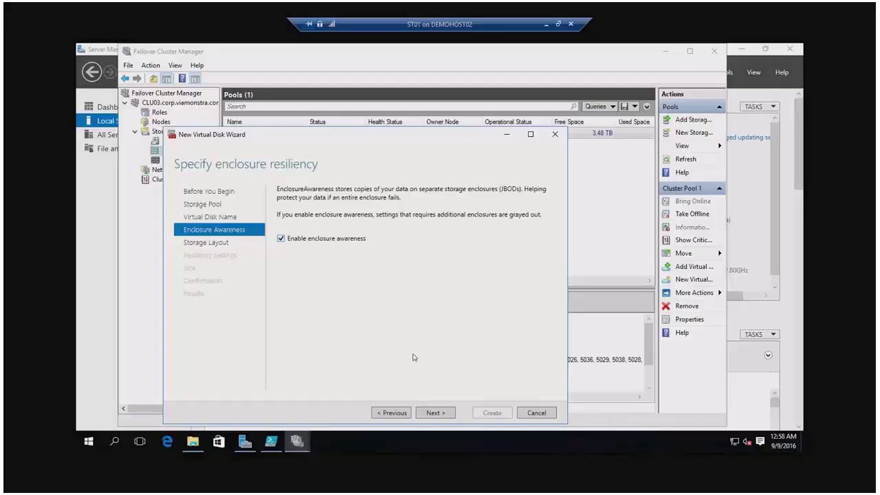
Disable enclosure awareness and set the standard tier layout to Parity, accepting two-way mirror and single parity resiliency
{"action": "left_click", "coordinate": [317, 239]}
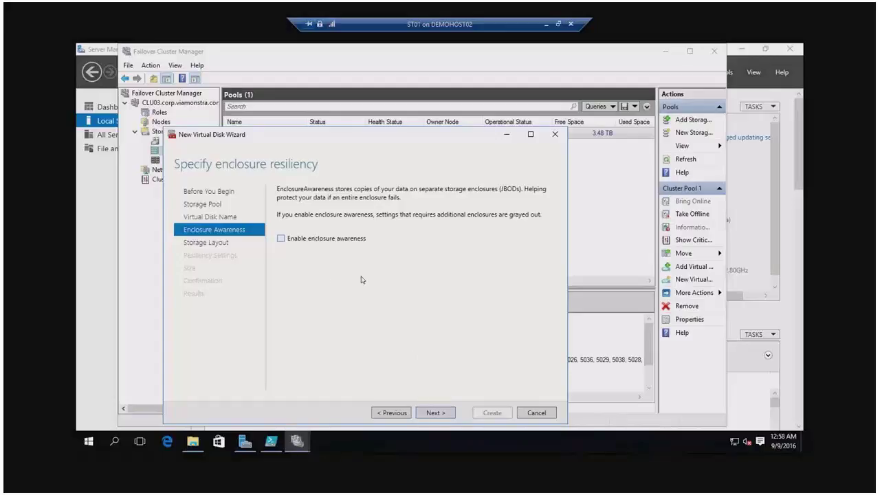
{"action": "left_click", "coordinate": [434, 415]}
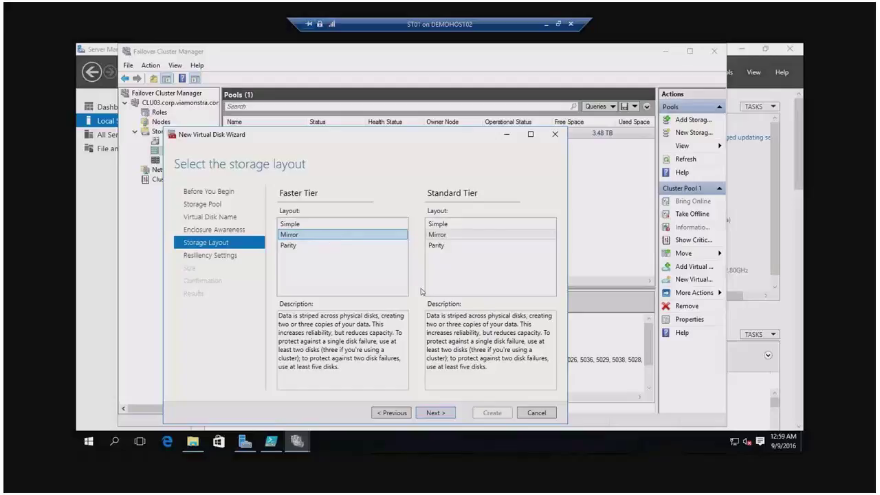
{"action": "left_click", "coordinate": [457, 247]}
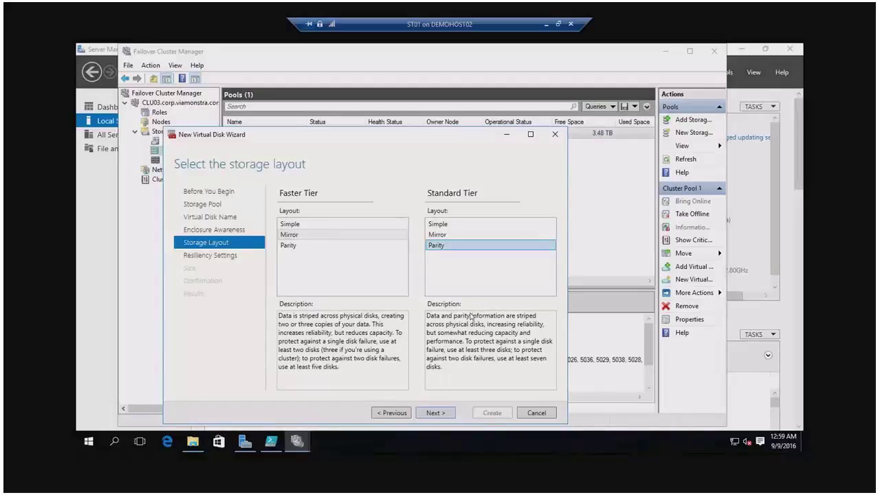
{"action": "left_click", "coordinate": [435, 413]}
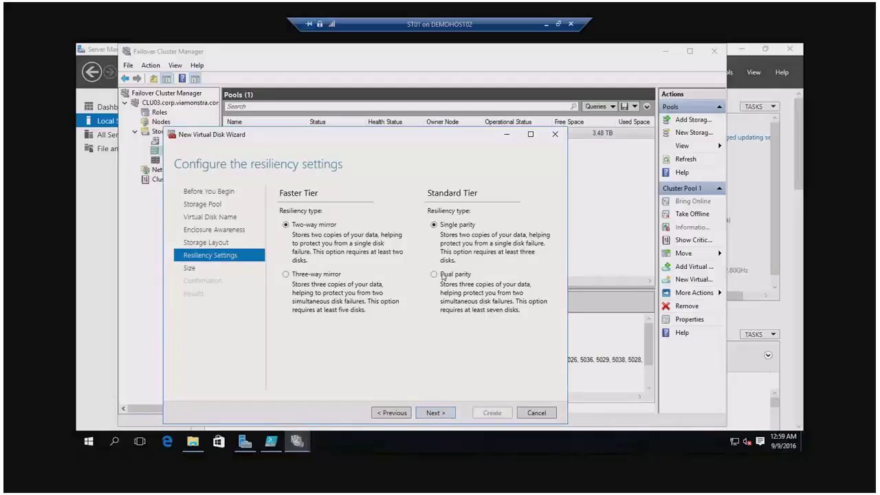
{"action": "left_click", "coordinate": [435, 413]}
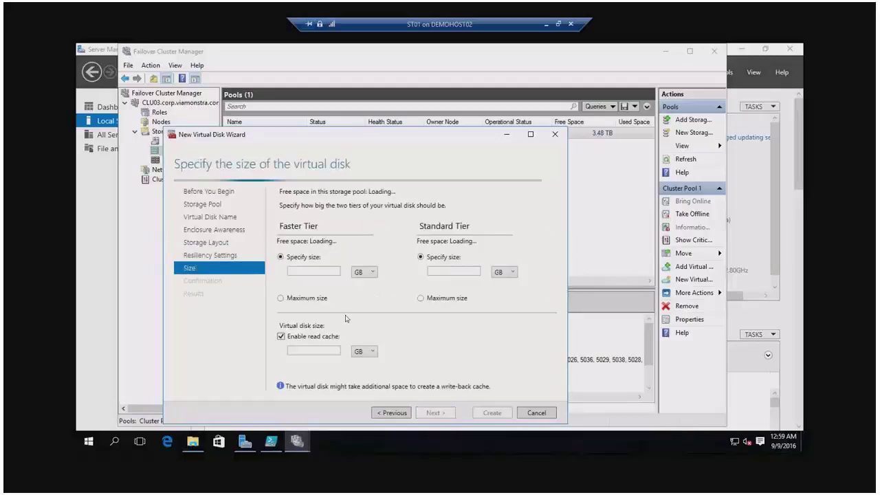
Try sizing the virtual disk with 5 GB for the faster tier and the maximum size for the standard tier
{"action": "left_click", "coordinate": [293, 301]}
{"action": "left_click", "coordinate": [428, 300]}
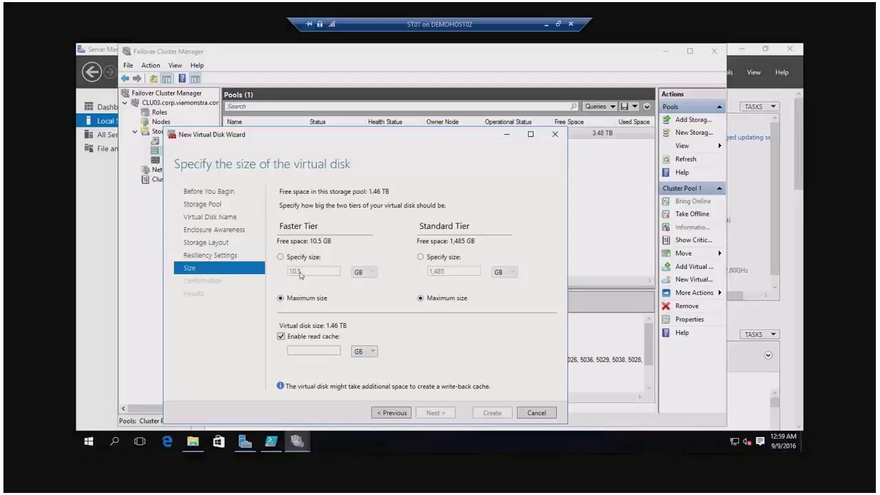
{"action": "left_click", "coordinate": [282, 257]}
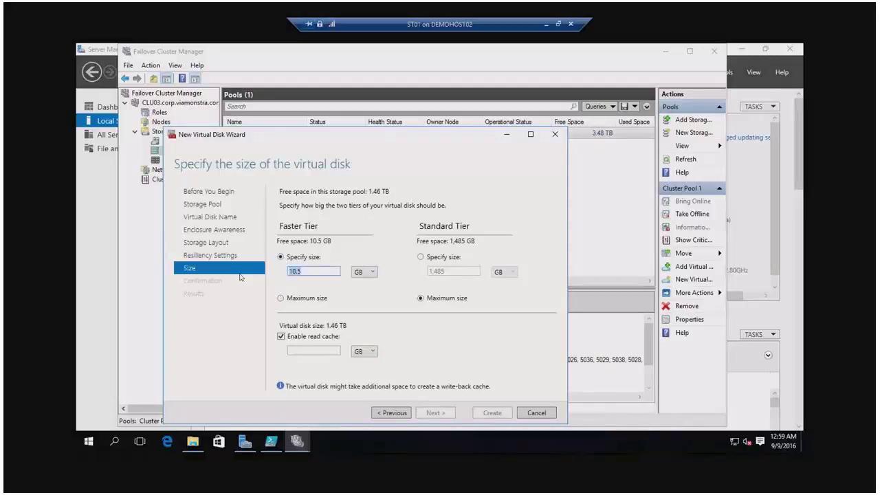
{"action": "type", "text": "5"}
Try three-way mirror resiliency for the faster tier with its maximum size
{"action": "left_click", "coordinate": [392, 413]}
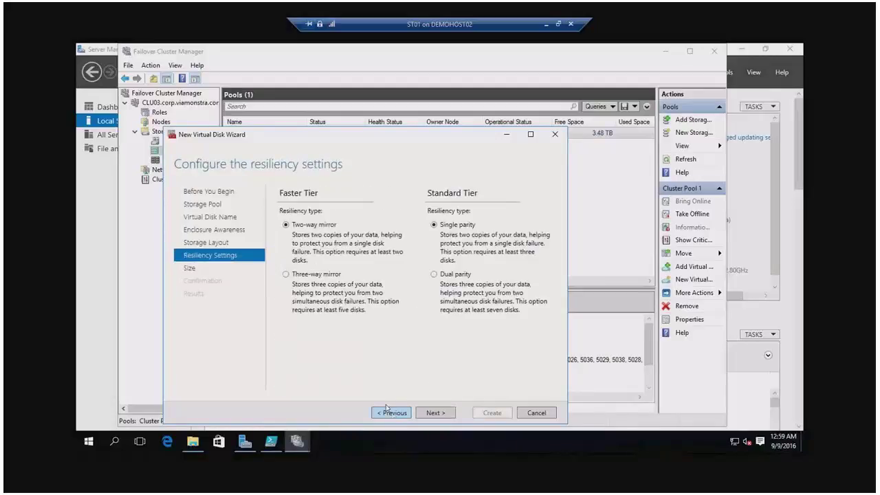
{"action": "left_click", "coordinate": [309, 275]}
{"action": "left_click", "coordinate": [435, 414]}
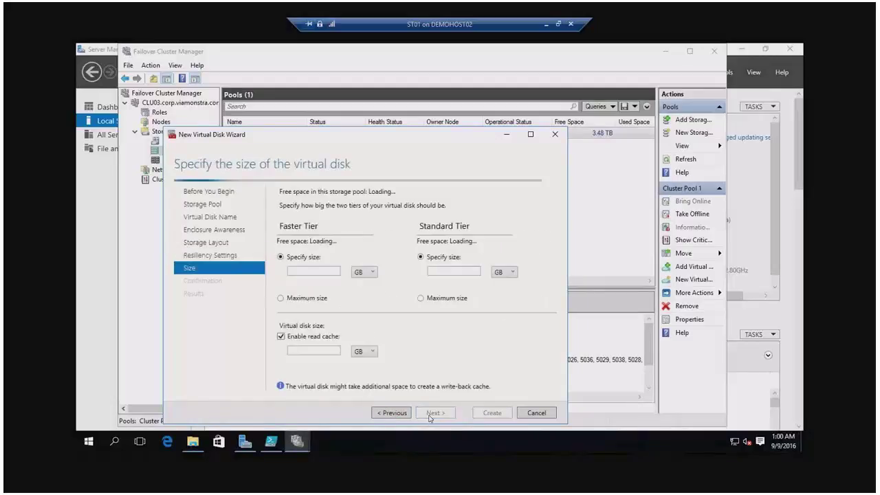
{"action": "left_click", "coordinate": [316, 299]}
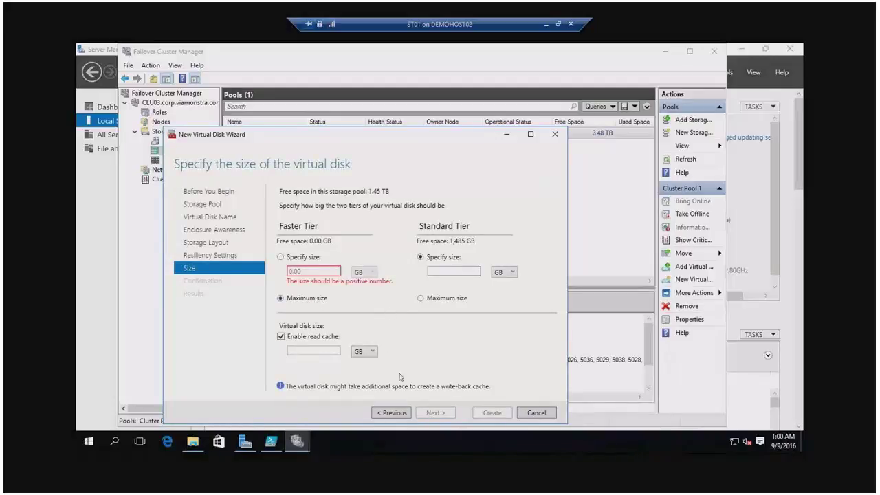
Return to the storage layout and set the faster tier to Parity, accepting single parity resiliency for both tiers
{"action": "left_click", "coordinate": [390, 413]}
{"action": "left_click", "coordinate": [390, 415]}
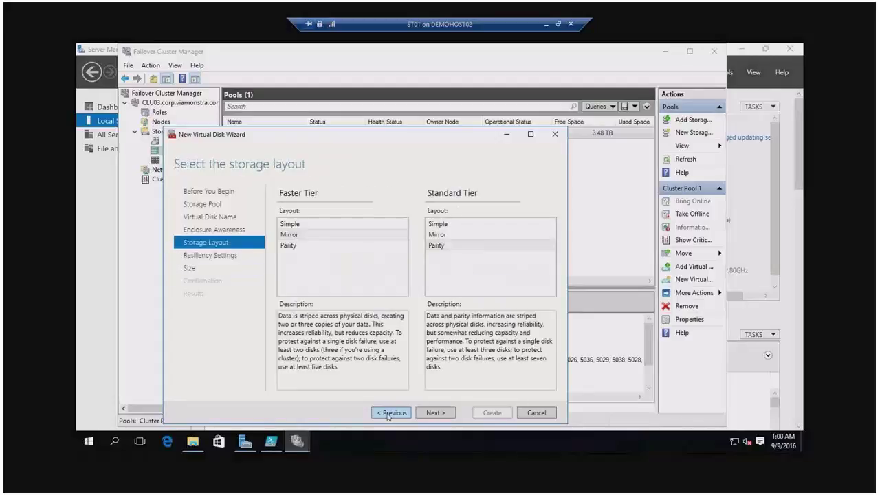
{"action": "left_click", "coordinate": [312, 246]}
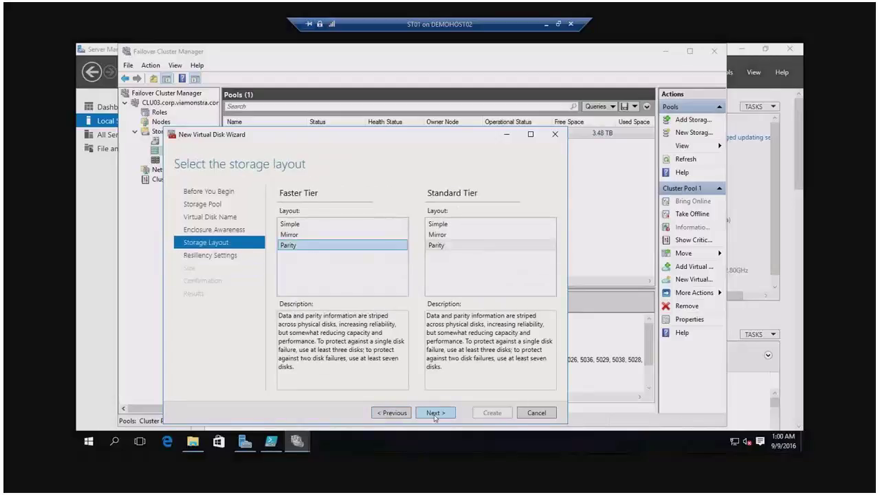
{"action": "left_click", "coordinate": [434, 415]}
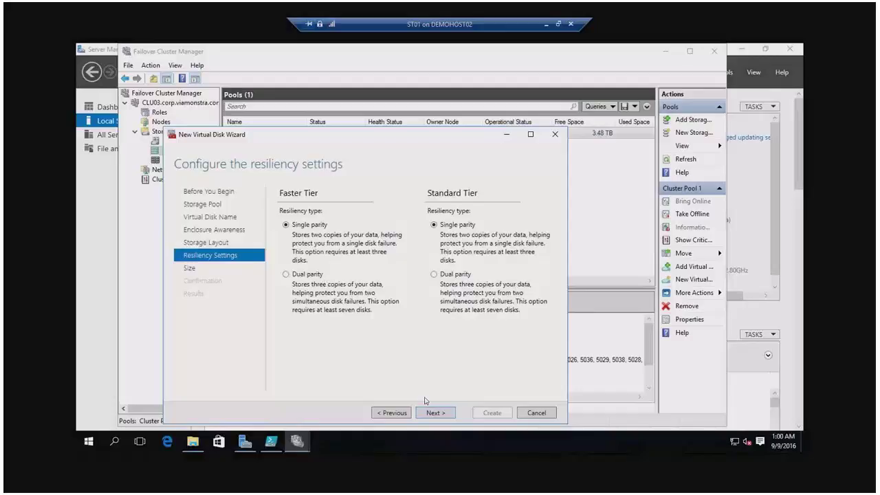
{"action": "left_click", "coordinate": [433, 413]}
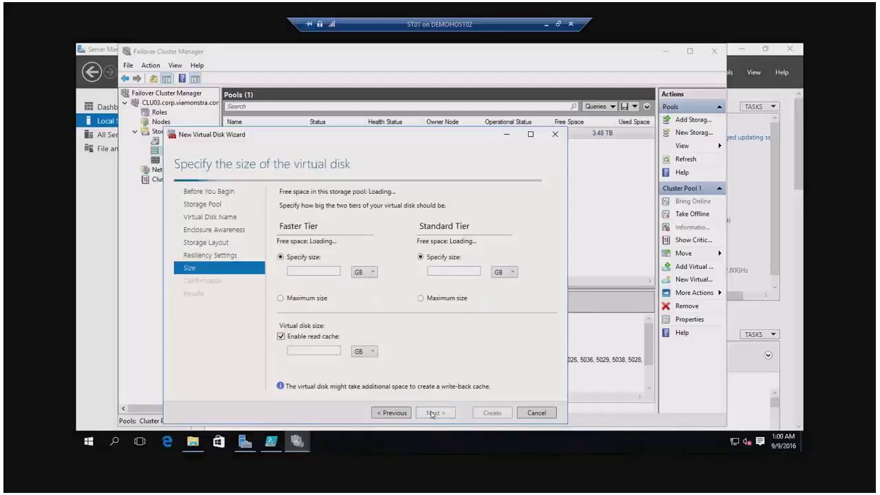
Set the faster and standard tiers to their maximum size and disable the read cache
{"action": "left_click", "coordinate": [301, 299]}
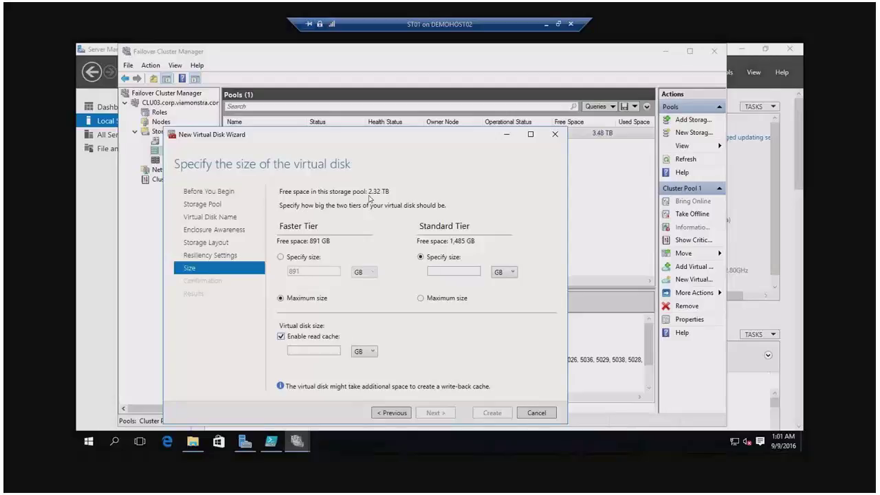
{"action": "left_click_drag", "start_coordinate": [404, 136], "coordinate": [437, 95]}
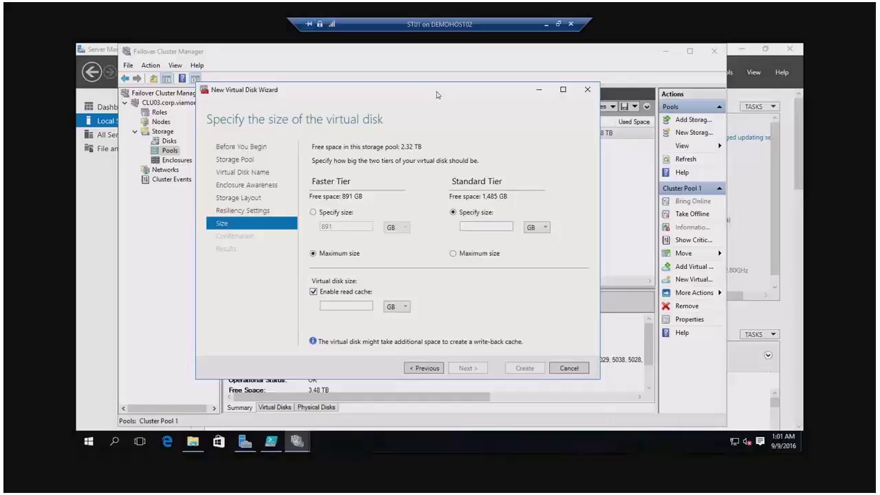
{"action": "left_click", "coordinate": [454, 253]}
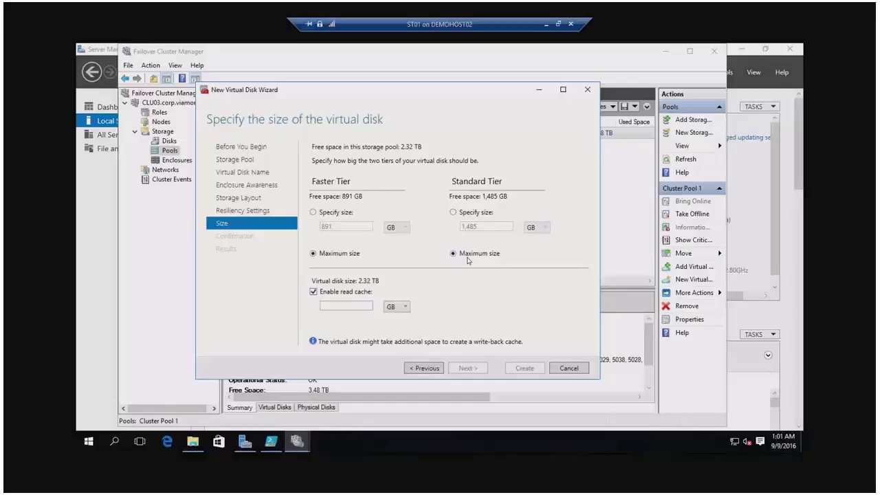
{"action": "left_click", "coordinate": [346, 291]}
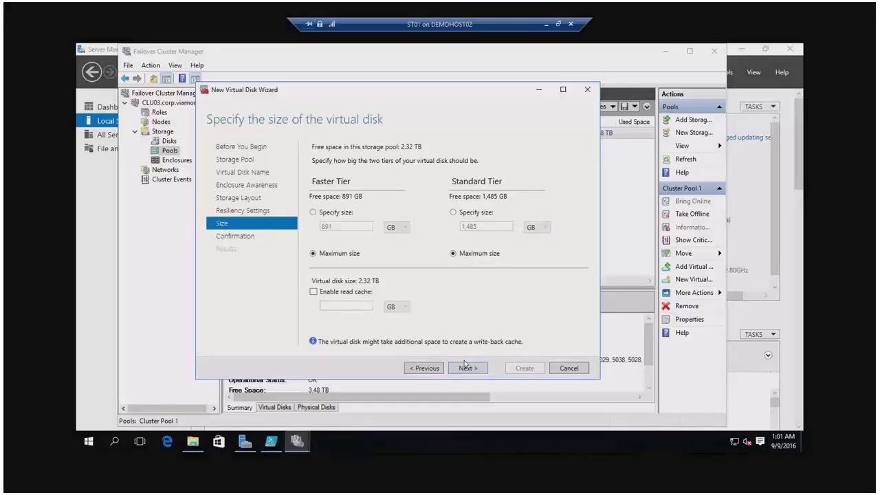
Set the faster tier to 200 GB and the standard tier to 500 GB, and create the virtual disk
{"action": "left_click", "coordinate": [338, 215]}
{"action": "key", "text": "Tab"}
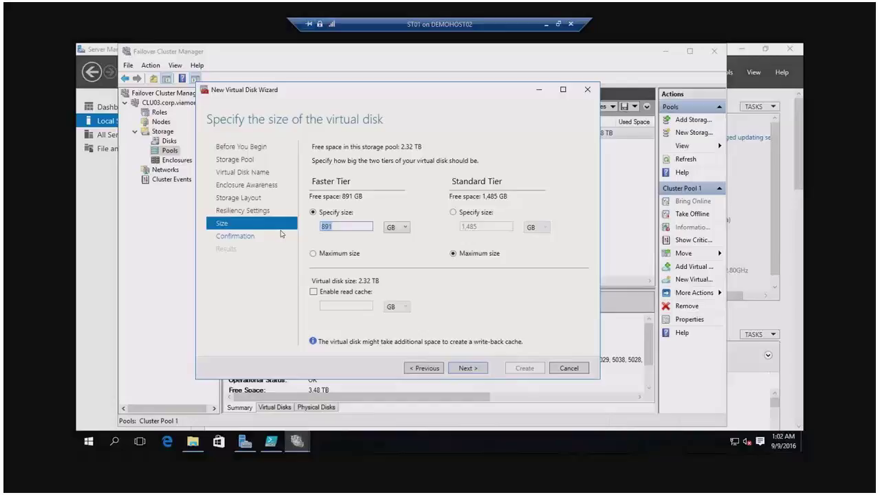
{"action": "type", "text": "200"}
{"action": "left_click", "coordinate": [479, 215]}
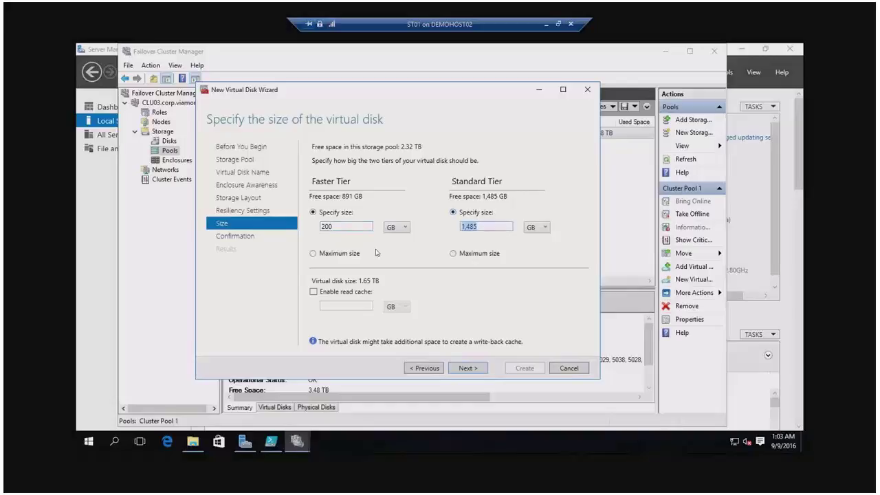
{"action": "type", "text": "500"}
{"action": "left_click", "coordinate": [468, 369]}
{"action": "left_click", "coordinate": [525, 368]}
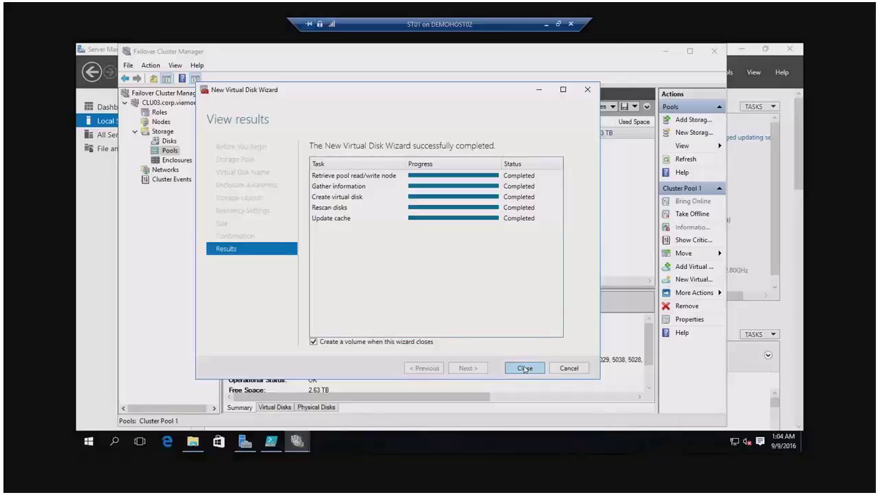
Start a new volume on the stpool01 disk of CLU03, accepting the full size and assigning no drive letter or folder
{"action": "left_click", "coordinate": [524, 369]}
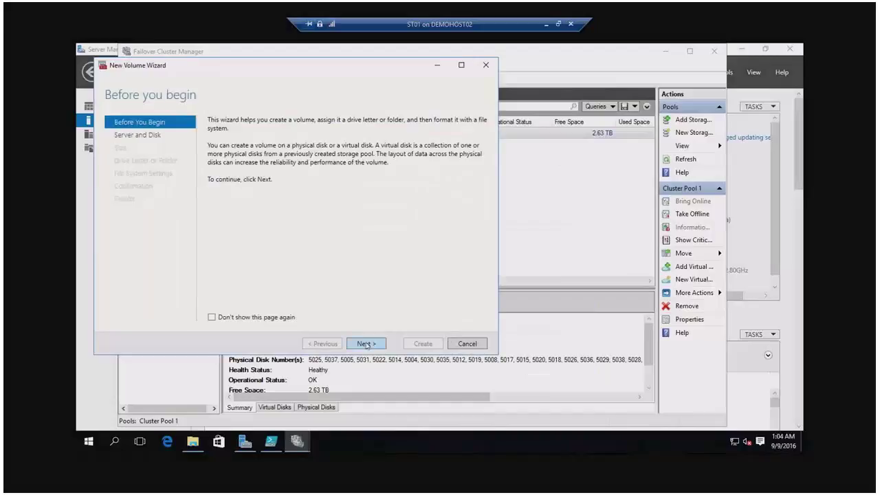
{"action": "left_click", "coordinate": [366, 344]}
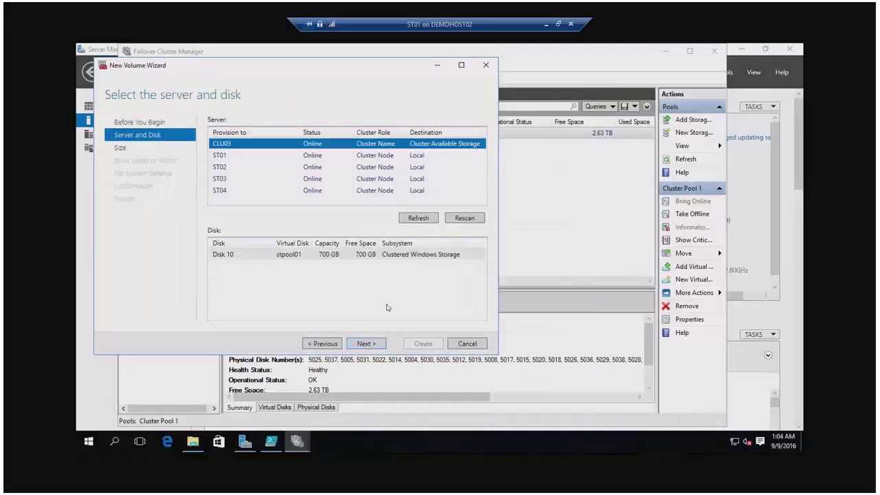
{"action": "key", "text": "Return"}
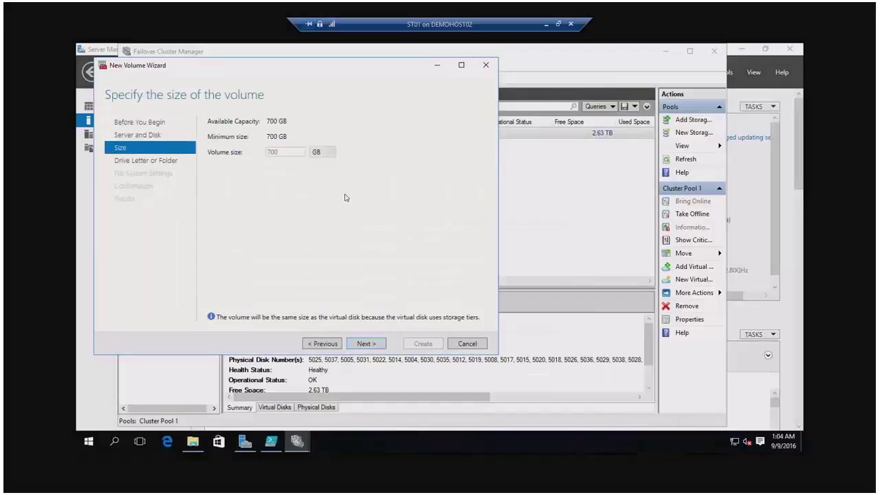
{"action": "left_click", "coordinate": [362, 344]}
{"action": "left_click", "coordinate": [270, 208]}
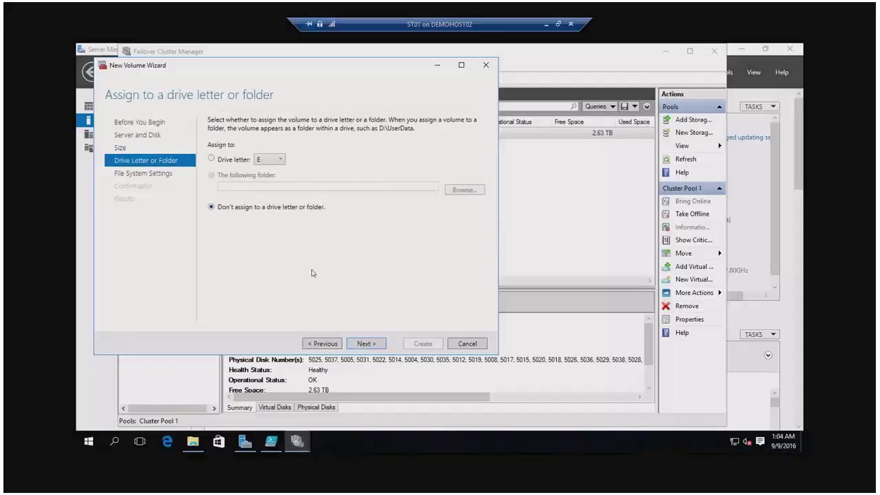
{"action": "left_click", "coordinate": [365, 344]}
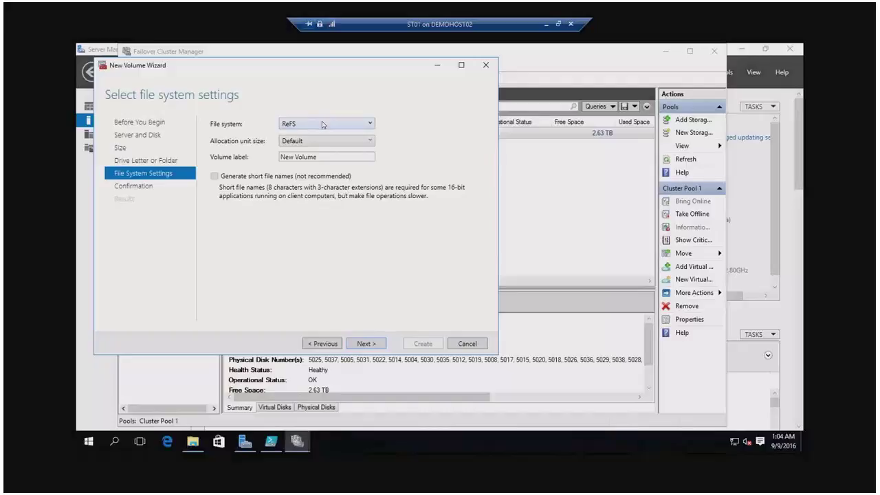
Label the volume vdisk01, keep ReFS with the default allocation unit size, and create it
{"action": "left_click_drag", "start_coordinate": [338, 157], "coordinate": [121, 209]}
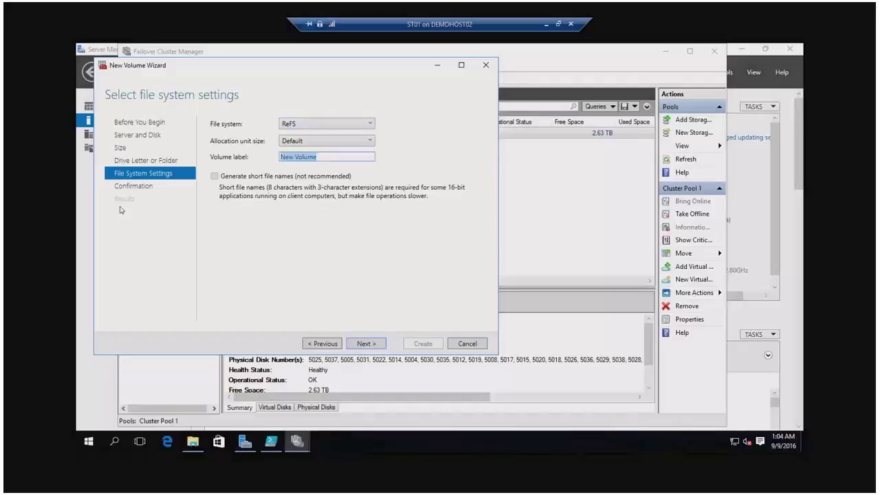
{"action": "type", "text": "vdisk01"}
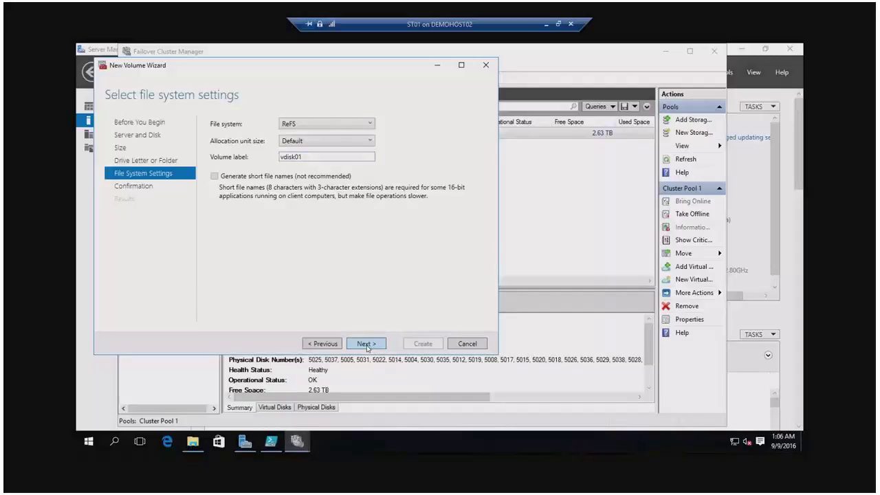
{"action": "left_click", "coordinate": [367, 344]}
{"action": "left_click", "coordinate": [427, 345]}
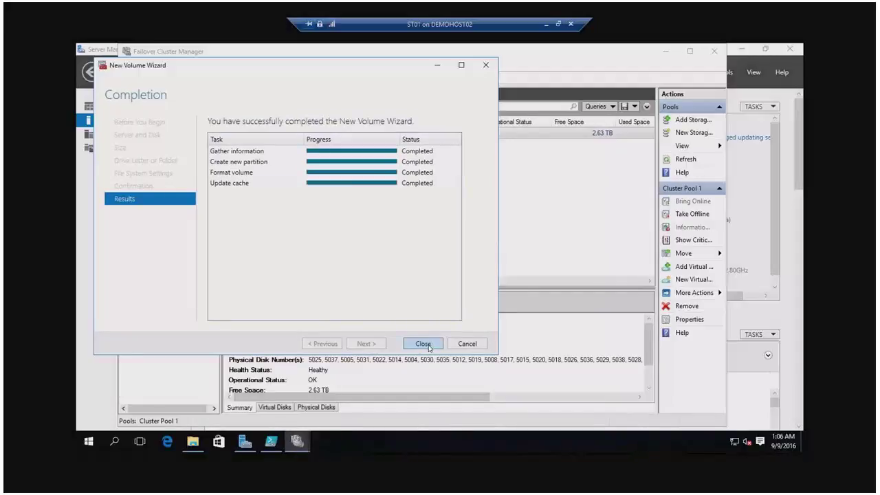
{"action": "left_click", "coordinate": [423, 344]}
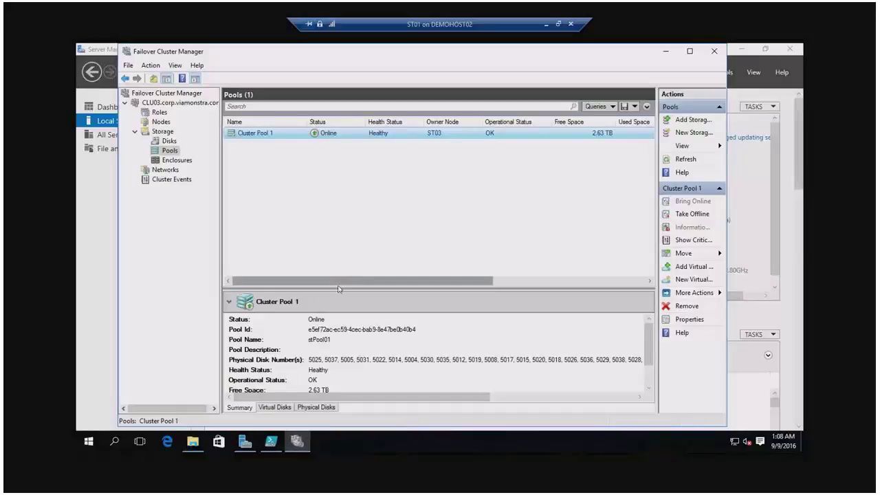
Examine the physical disks of Cluster Pool 1, enlarging the details area to compare used space, bus type and enclosure names
{"action": "left_click_drag", "start_coordinate": [339, 288], "coordinate": [300, 289]}
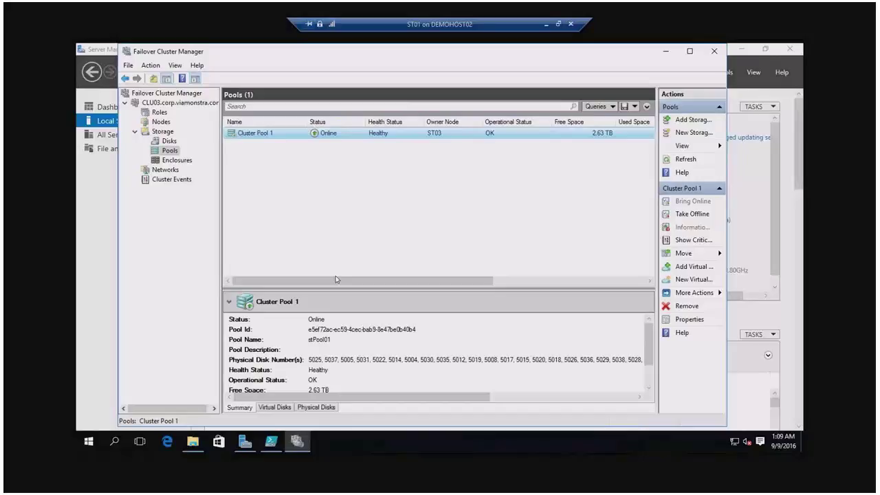
{"action": "mouse_move", "coordinate": [337, 279]}
{"action": "left_mouse_down"}
{"action": "mouse_move", "coordinate": [384, 279]}
{"action": "mouse_move", "coordinate": [336, 281]}
{"action": "left_mouse_up"}
{"action": "left_click", "coordinate": [324, 408]}
{"action": "left_click_drag", "start_coordinate": [336, 396], "coordinate": [445, 396]}
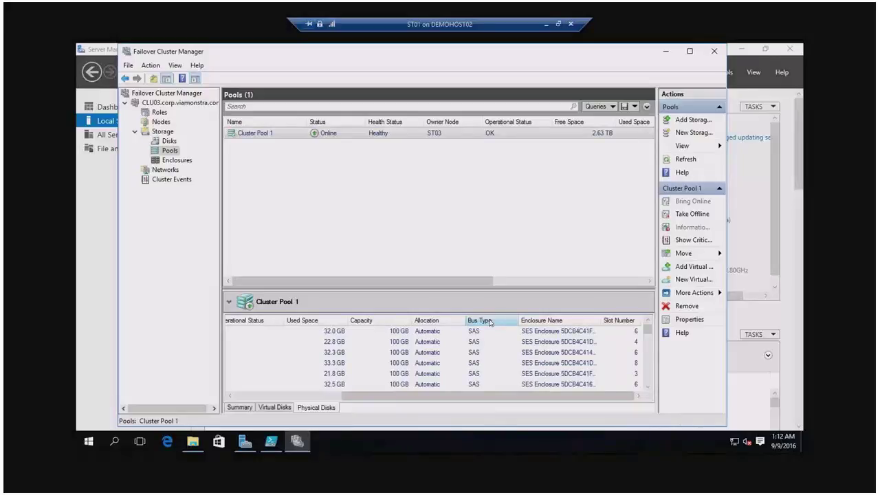
{"action": "left_click_drag", "start_coordinate": [310, 281], "coordinate": [485, 206]}
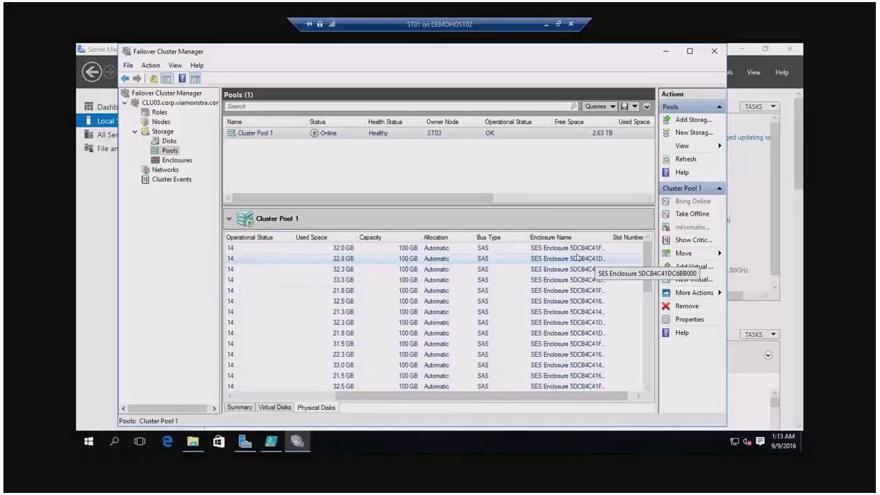
{"action": "left_click_drag", "start_coordinate": [426, 396], "coordinate": [318, 406]}
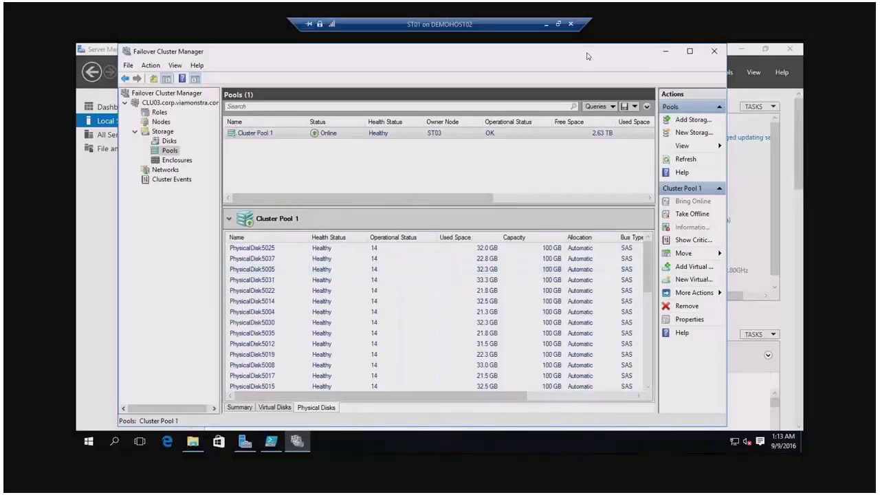
Minimize the ST01 session, switch to Paint and erase the whole existing drawing
{"action": "left_click", "coordinate": [546, 26]}
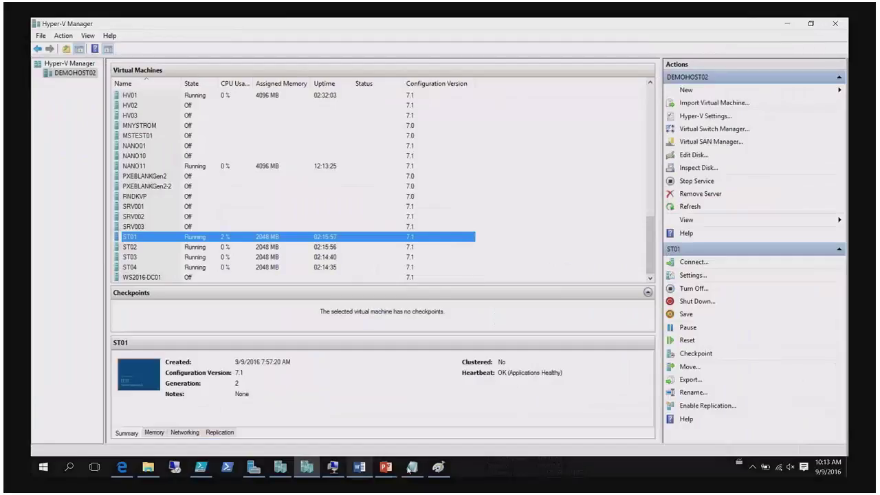
{"action": "left_click", "coordinate": [440, 467]}
{"action": "key", "text": "ctrl+a"}
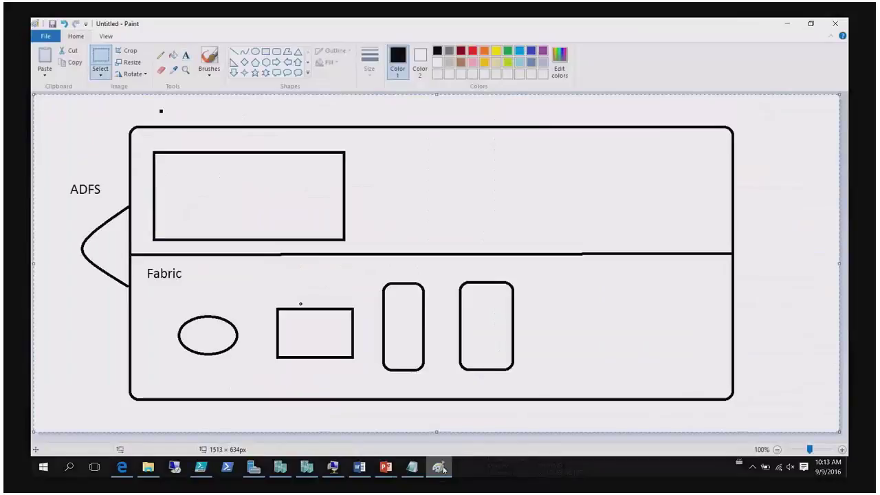
{"action": "key", "text": "Delete"}
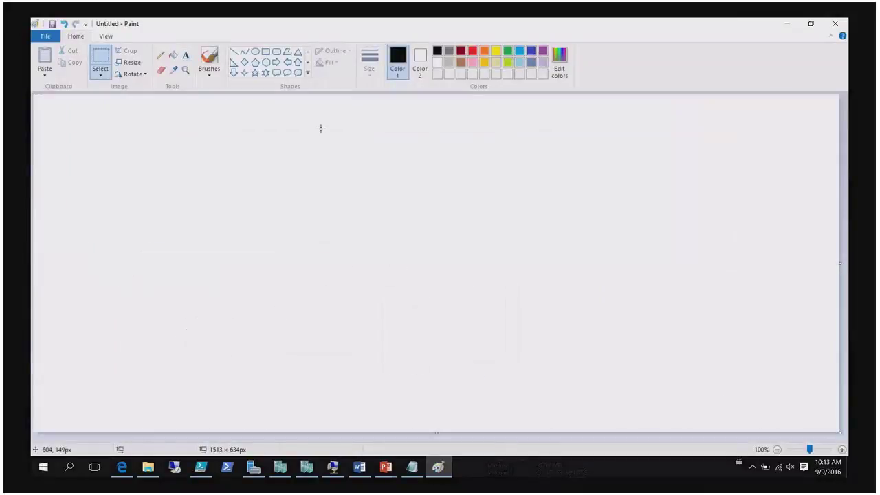
Draw four similar rectangles side by side in the middle of the canvas, the second about 114 × 134 px
{"action": "left_click", "coordinate": [265, 51]}
{"action": "left_click_drag", "start_coordinate": [213, 184], "coordinate": [282, 264]}
{"action": "left_click_drag", "start_coordinate": [313, 187], "coordinate": [375, 260]}
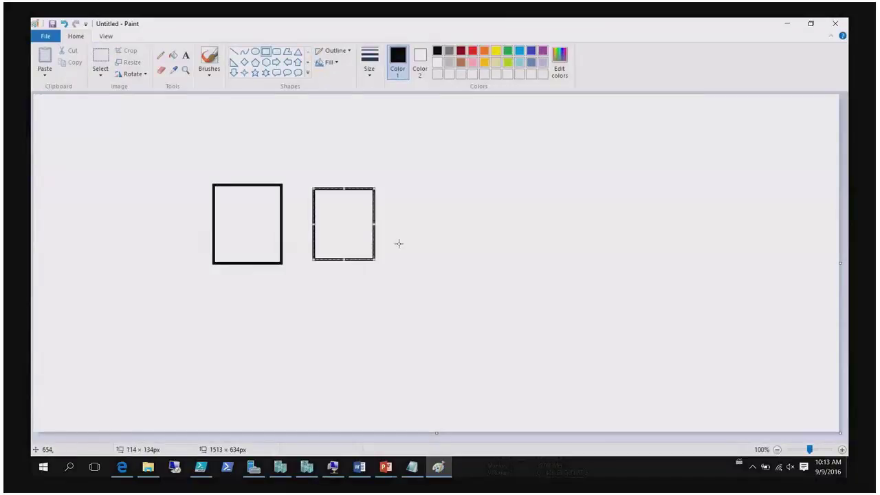
{"action": "left_click_drag", "start_coordinate": [408, 185], "coordinate": [476, 251]}
{"action": "mouse_move", "coordinate": [495, 180]}
{"action": "left_mouse_down"}
{"action": "mouse_move", "coordinate": [530, 250]}
{"action": "mouse_move", "coordinate": [568, 251]}
{"action": "left_mouse_up"}
{"action": "left_click", "coordinate": [574, 138]}
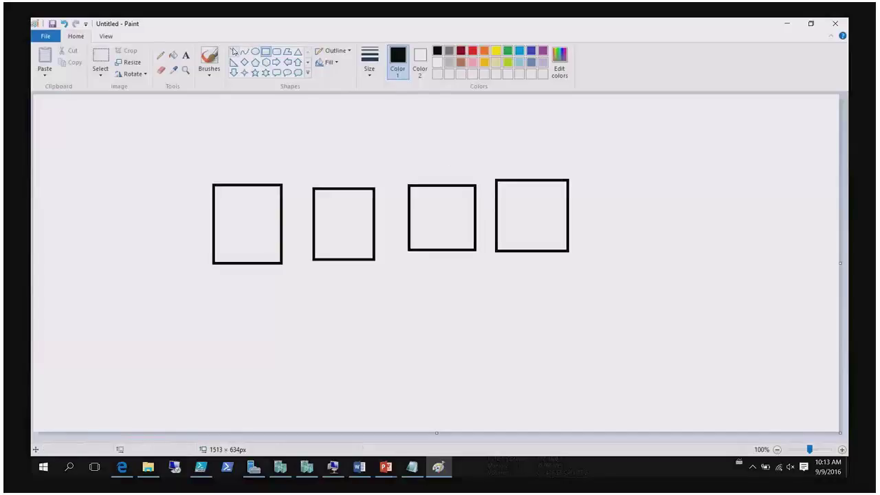
Draw a vertical line about 212 px long beside the four rectangles and a horizontal line beneath it, and switch to the PowerPoint slide show
{"action": "left_click", "coordinate": [233, 72]}
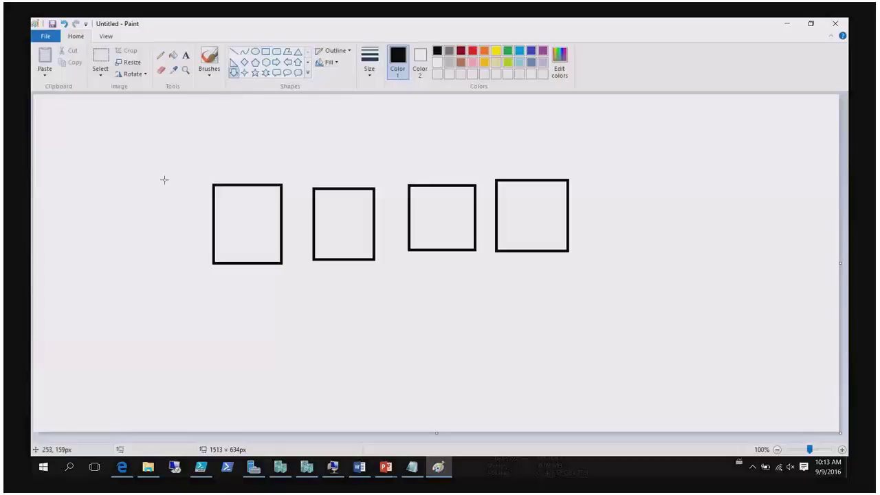
{"action": "left_click", "coordinate": [234, 51]}
{"action": "left_click_drag", "start_coordinate": [130, 166], "coordinate": [130, 279]}
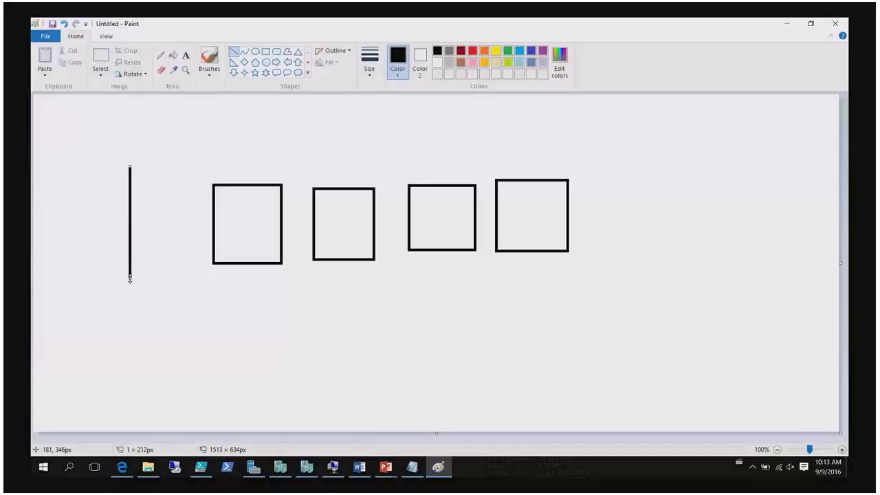
{"action": "left_click_drag", "start_coordinate": [60, 315], "coordinate": [191, 314]}
{"action": "left_click", "coordinate": [207, 317]}
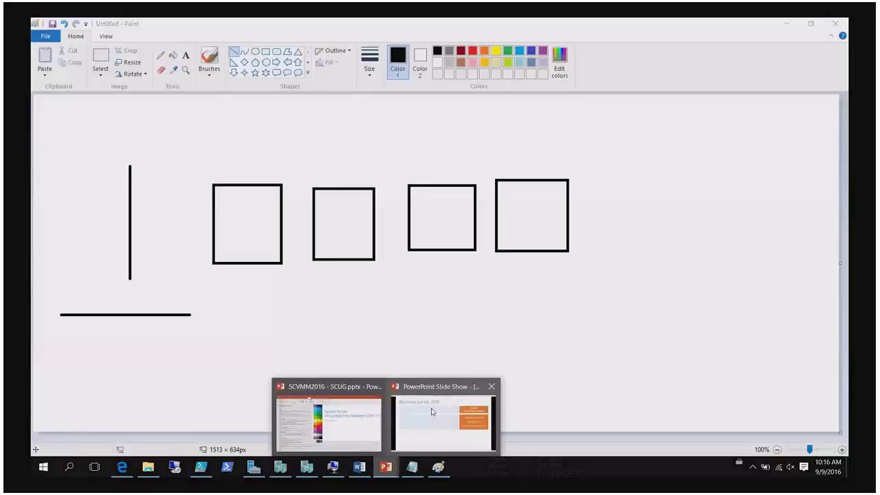
{"action": "key", "text": "alt+Tab"}
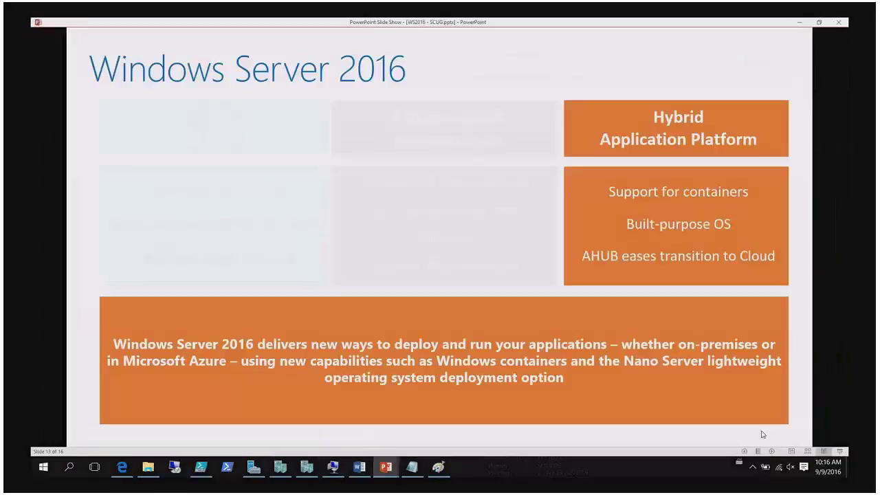
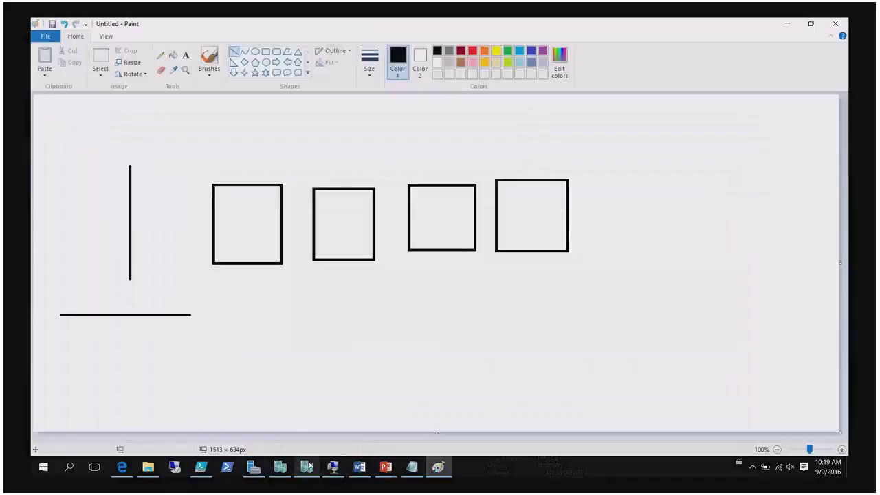
Switch to Hyper-V Manager, open the settings of virtual machine ST01 and examine its memory and network adapter configuration
{"action": "mouse_move", "coordinate": [309, 467]}
{"action": "left_click", "coordinate": [316, 425]}
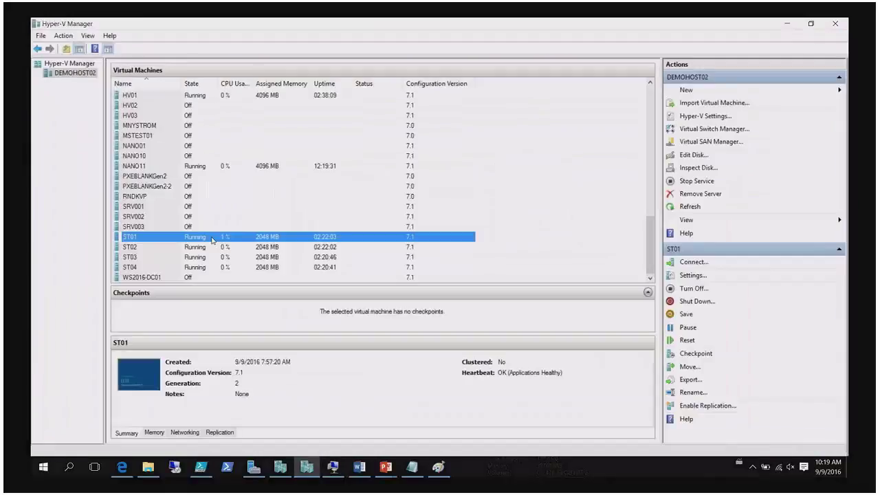
{"action": "right_click", "coordinate": [192, 239]}
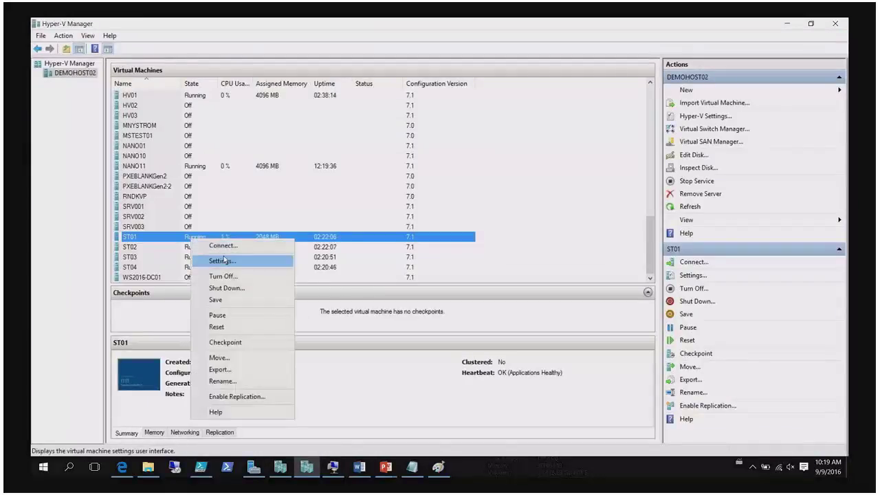
{"action": "left_click", "coordinate": [222, 260]}
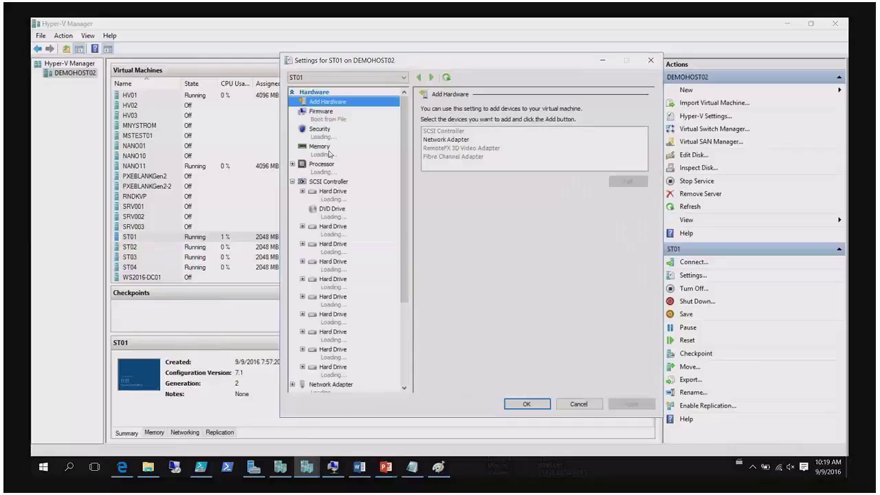
{"action": "left_click", "coordinate": [328, 154]}
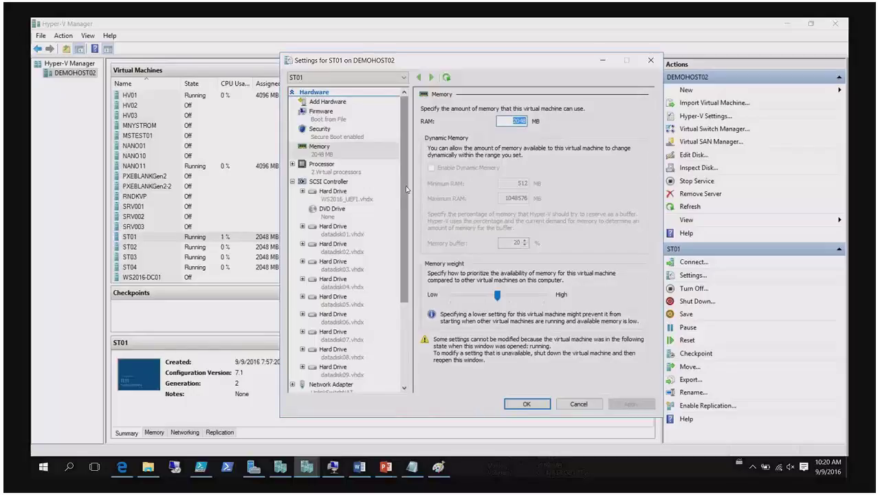
{"action": "left_click_drag", "start_coordinate": [407, 189], "coordinate": [415, 297]}
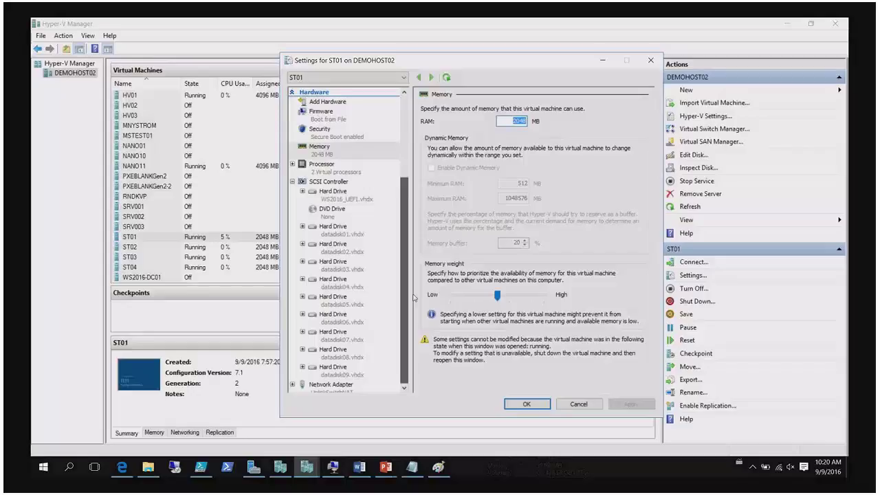
{"action": "left_click", "coordinate": [344, 272]}
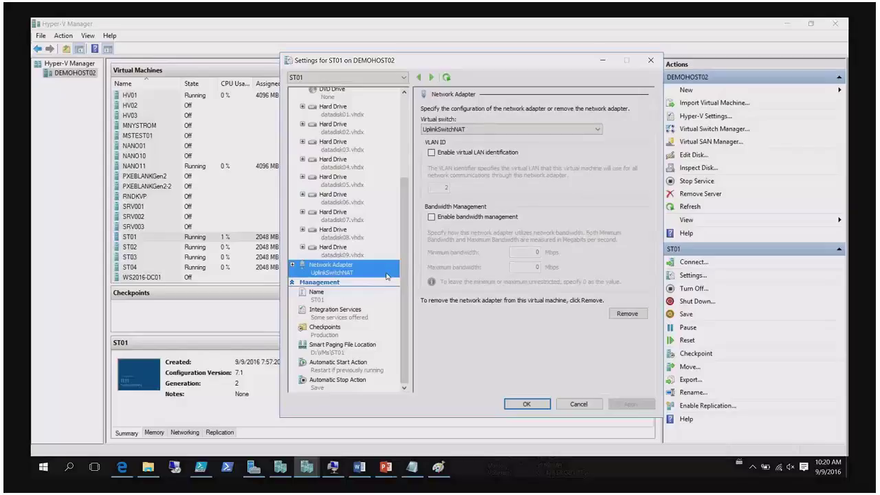
Add a second network adapter to the running virtual machine ST01
{"action": "scroll", "coordinate": [387, 275], "scroll_direction": "up", "scroll_amount": 5}
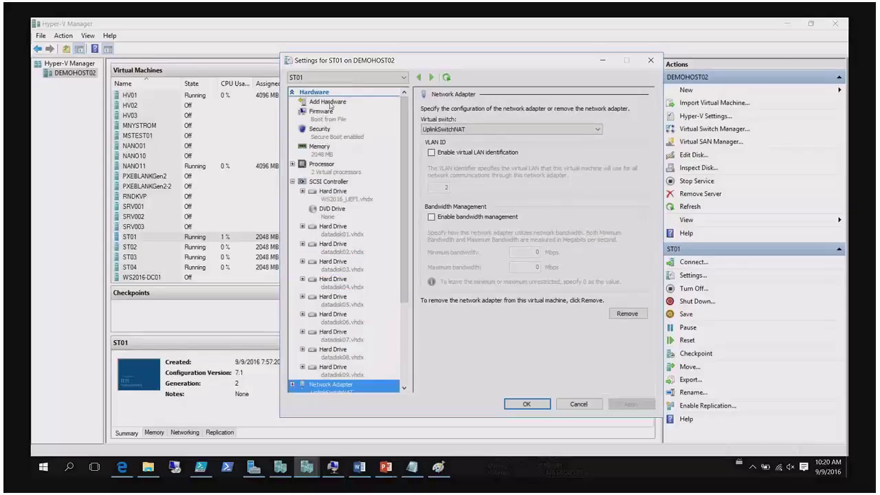
{"action": "left_click", "coordinate": [326, 103]}
{"action": "left_click", "coordinate": [447, 139]}
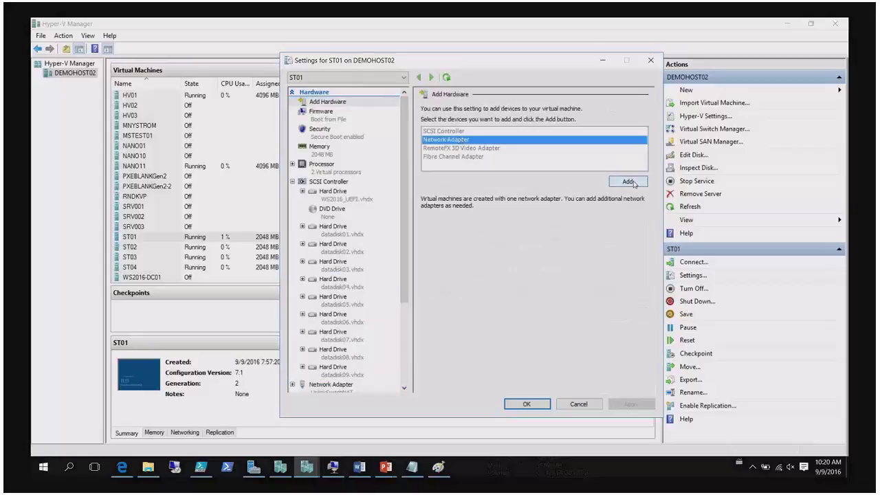
{"action": "left_click", "coordinate": [627, 182]}
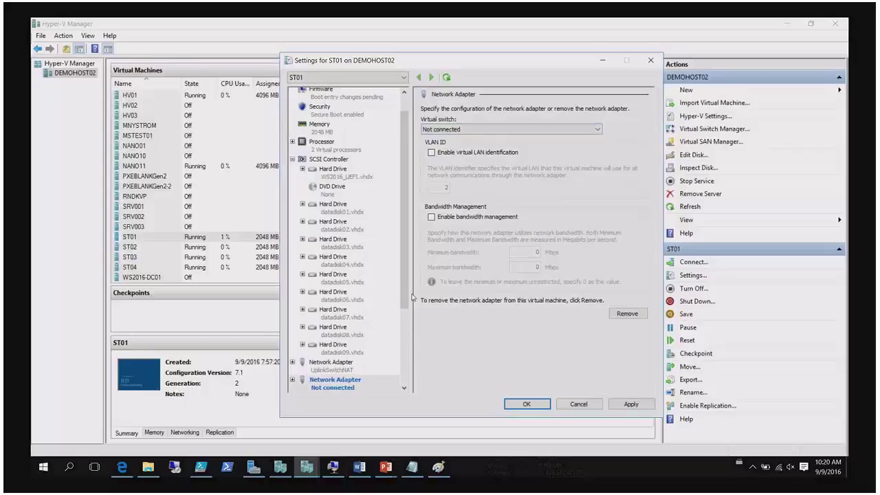
Examine the advanced features of the newly added network adapter, down to NIC teaming and device naming
{"action": "left_click_drag", "start_coordinate": [405, 296], "coordinate": [405, 367]}
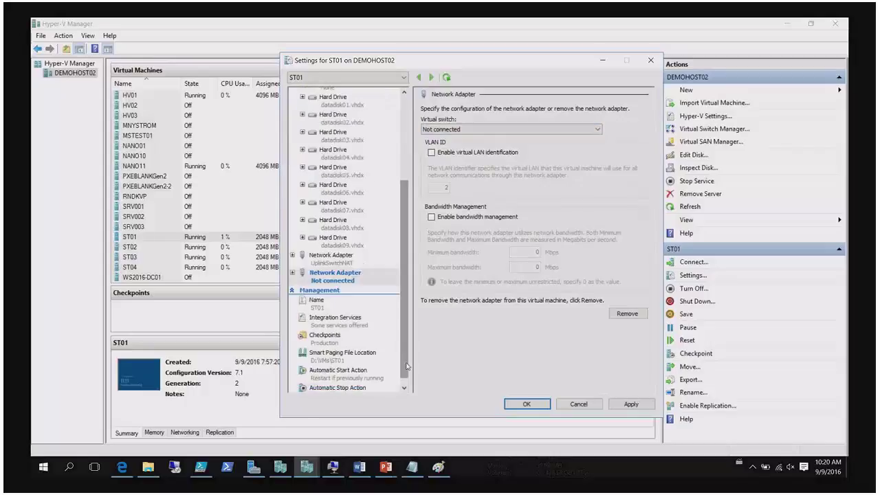
{"action": "left_click", "coordinate": [293, 273]}
{"action": "left_click", "coordinate": [322, 300]}
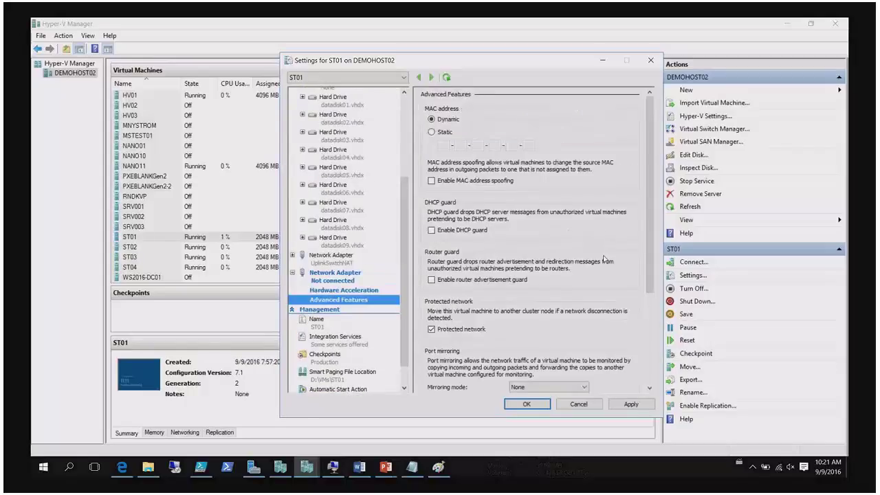
{"action": "left_click_drag", "start_coordinate": [647, 257], "coordinate": [647, 346]}
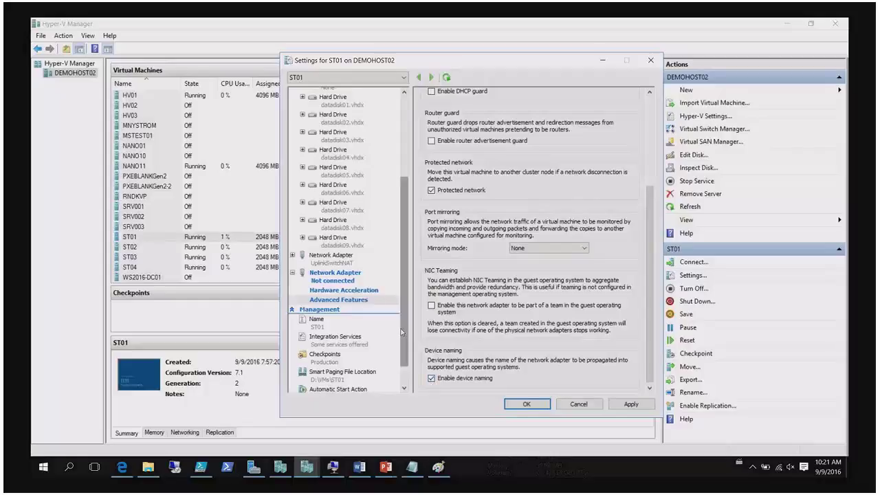
Review ST01's checkpoint settings, and close the virtual machine's settings without saving the changes
{"action": "scroll", "coordinate": [402, 332], "scroll_direction": "down", "scroll_amount": 1}
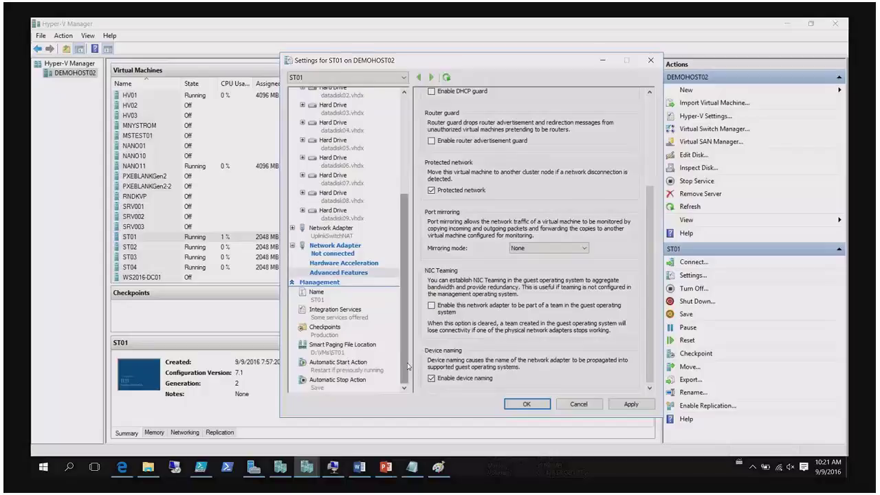
{"action": "left_click", "coordinate": [334, 334]}
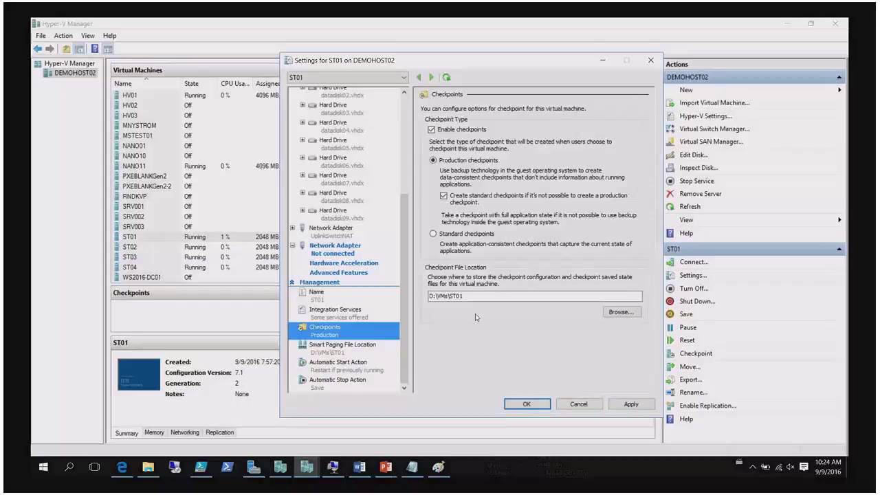
{"action": "left_click", "coordinate": [580, 406]}
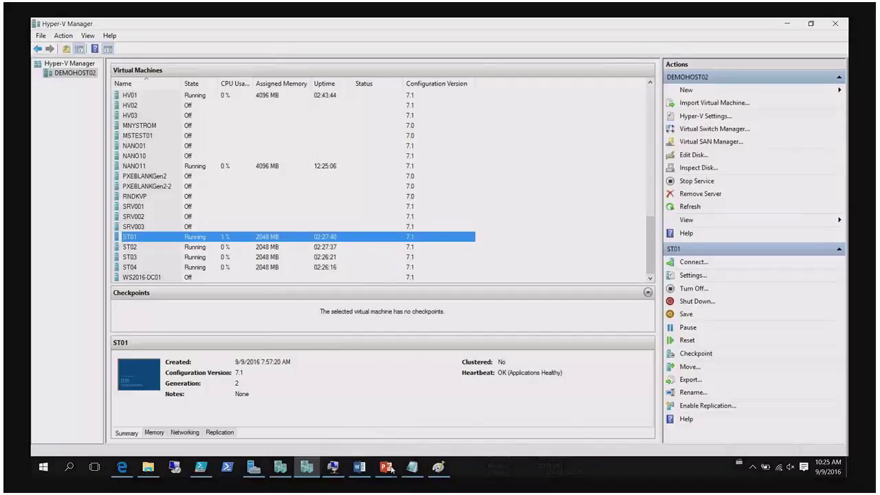
Switch to the PowerPoint slide show and advance to the complete Nano Server deployment option slide
{"action": "mouse_move", "coordinate": [389, 469]}
{"action": "left_click", "coordinate": [426, 420]}
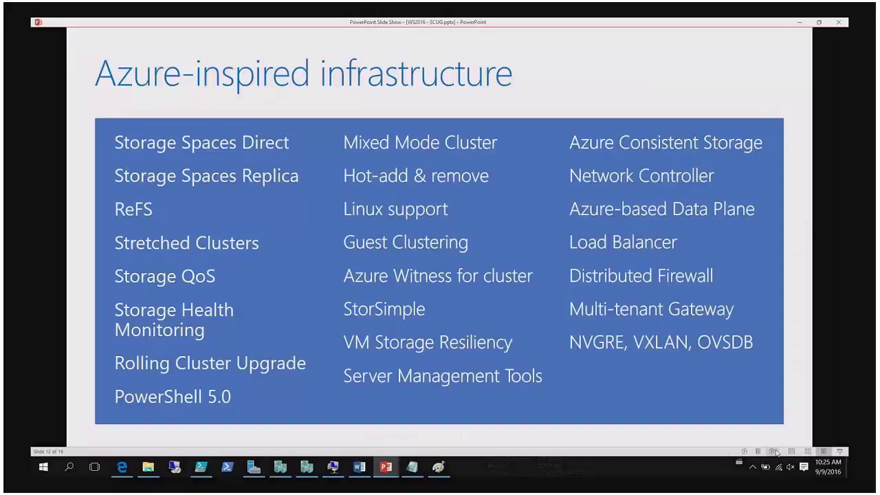
{"action": "left_click", "coordinate": [773, 452]}
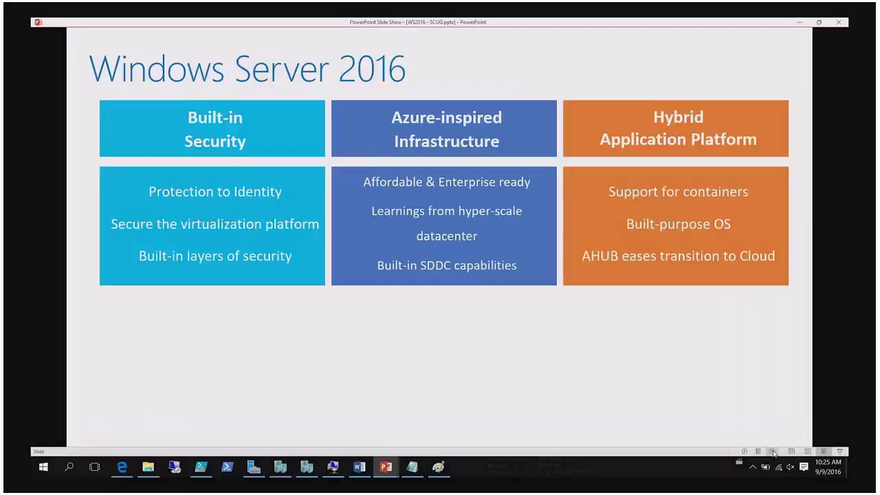
{"action": "left_click", "coordinate": [774, 452]}
{"action": "left_click", "coordinate": [774, 452]}
{"action": "left_click", "coordinate": [773, 452]}
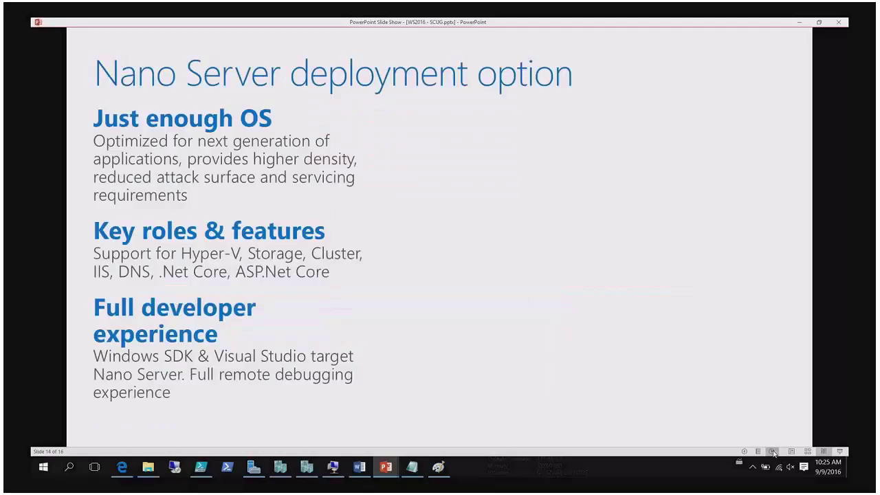
{"action": "left_click", "coordinate": [774, 452]}
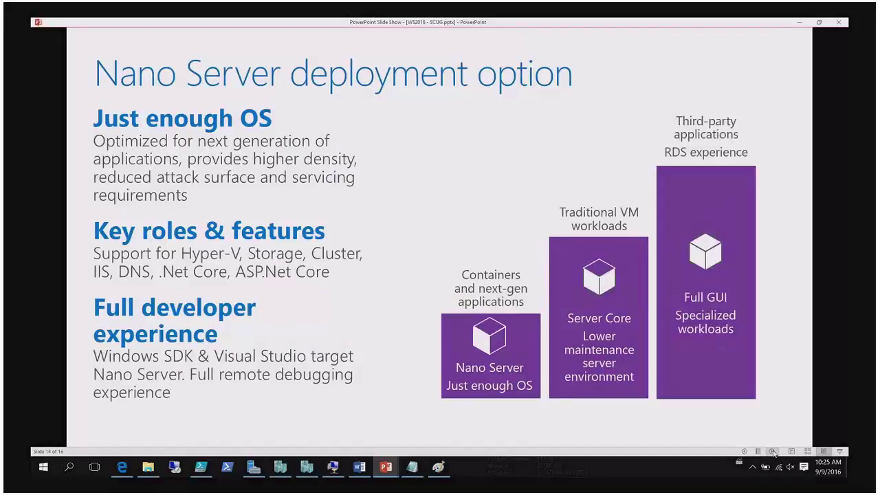